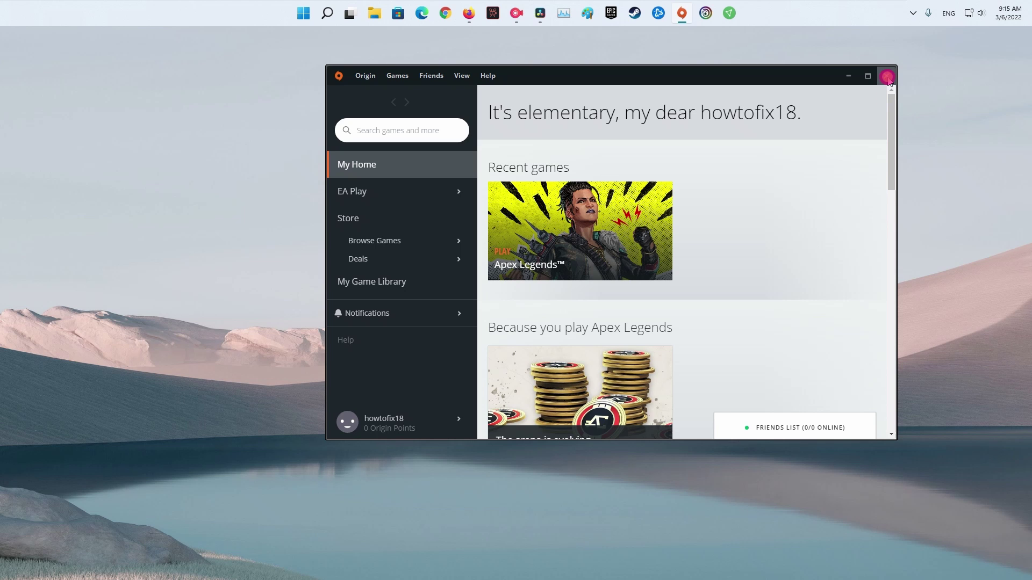
- Close the Origin window and choose Quit Origin from its hidden tray icon
click(888, 77)
click(912, 13)
right_click(912, 67)
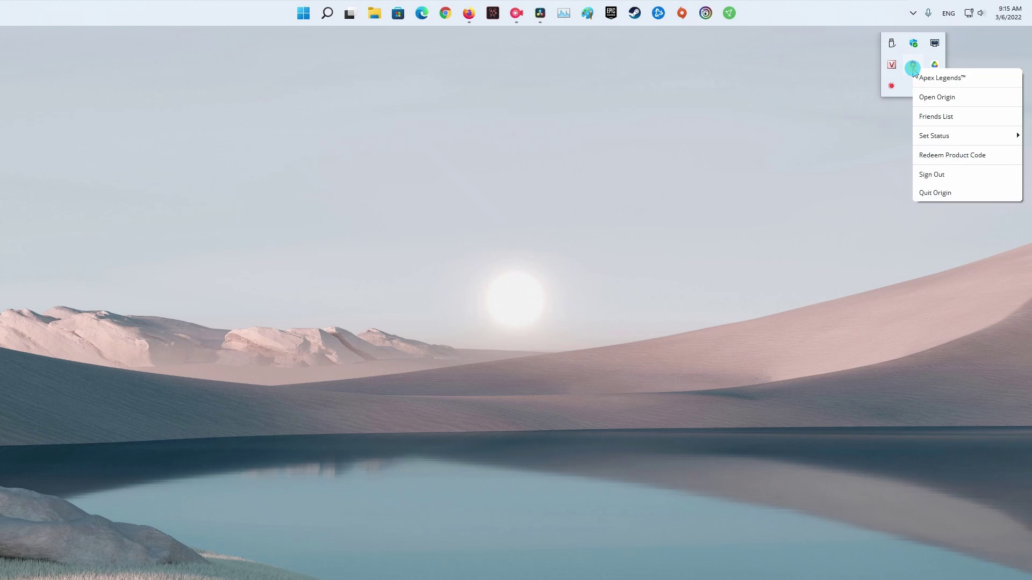
click(936, 193)
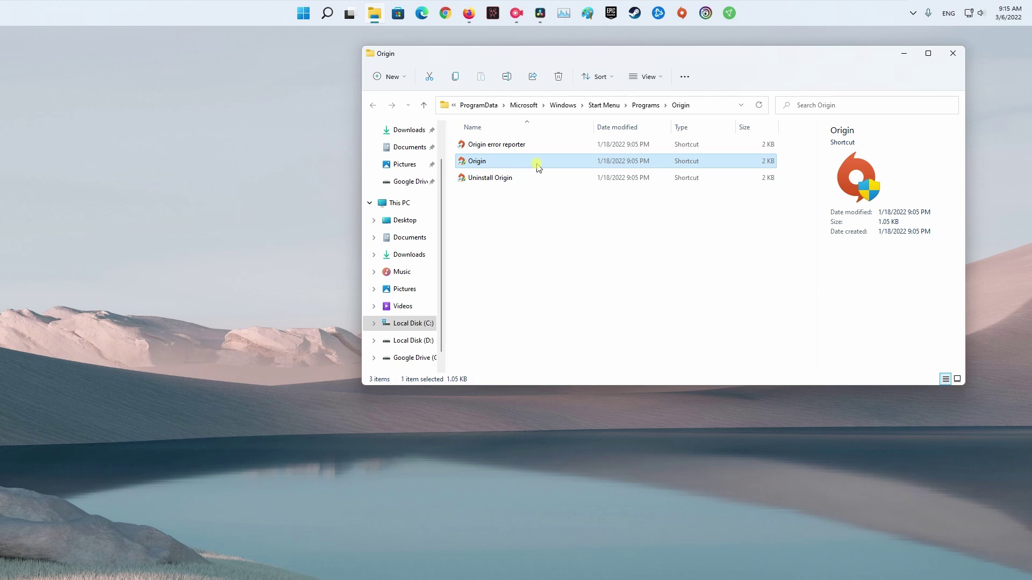
- Enable 'Run this program as an administrator' in the Origin shortcut's Compatibility properties and apply
right_click(538, 168)
click(576, 400)
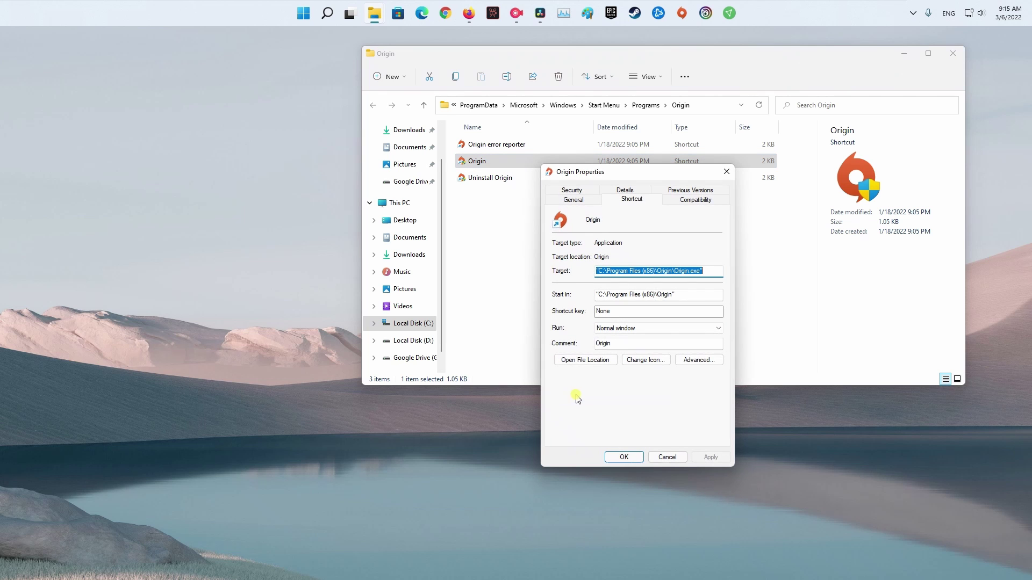
click(691, 202)
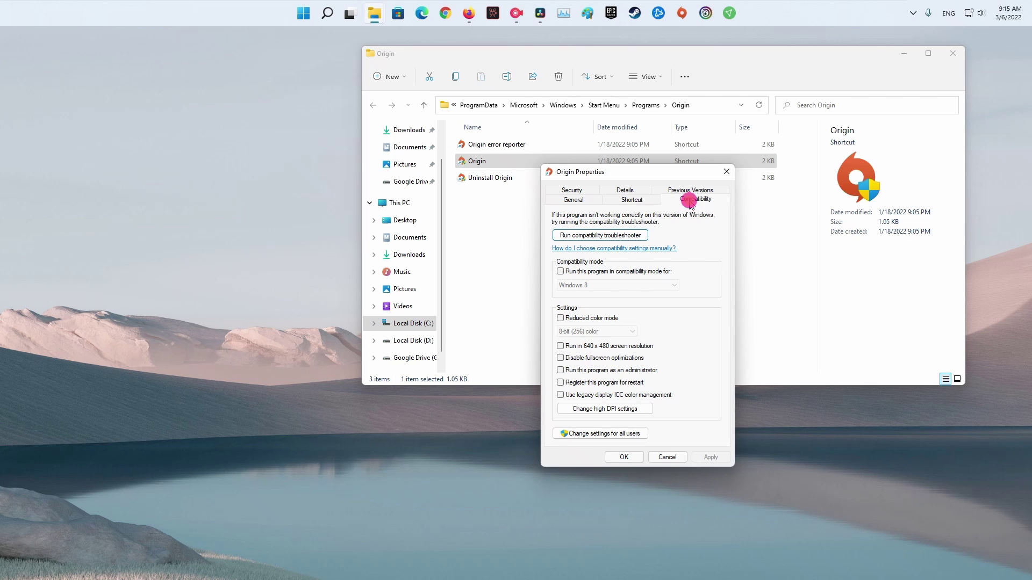
click(560, 371)
click(710, 457)
click(619, 458)
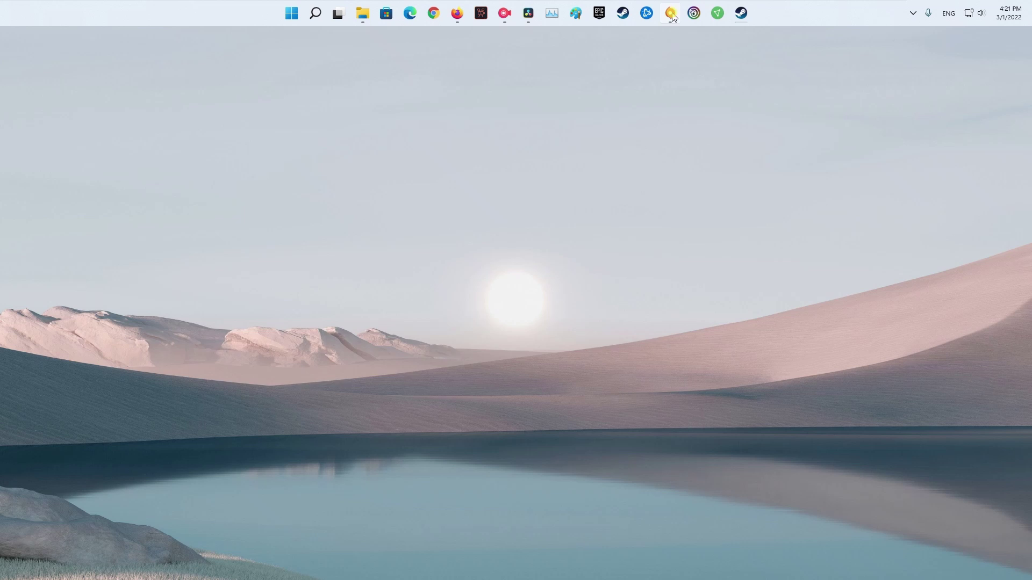
- Run Repair on Apex Legends from Origin's My Game Library
click(670, 14)
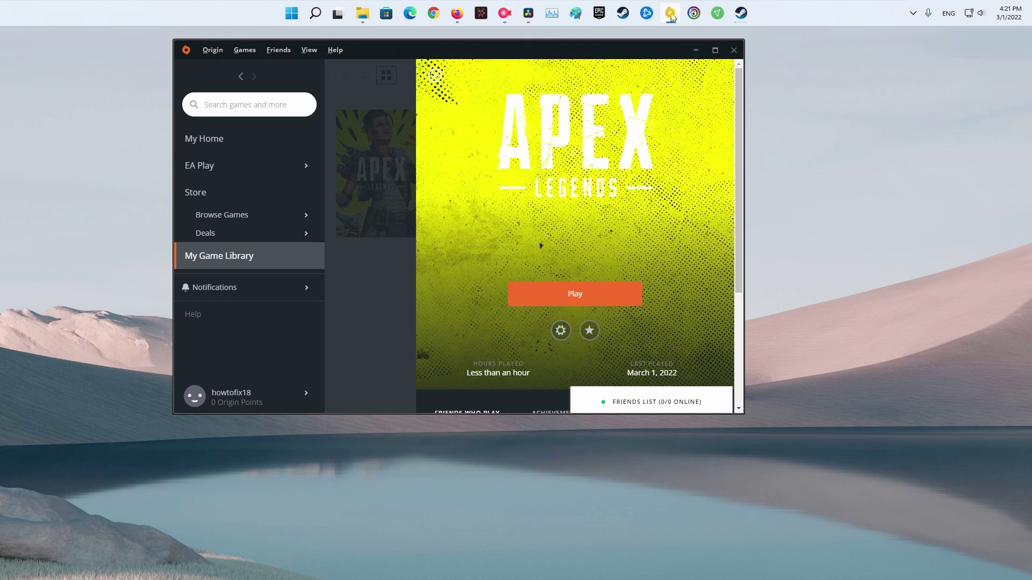
click(236, 256)
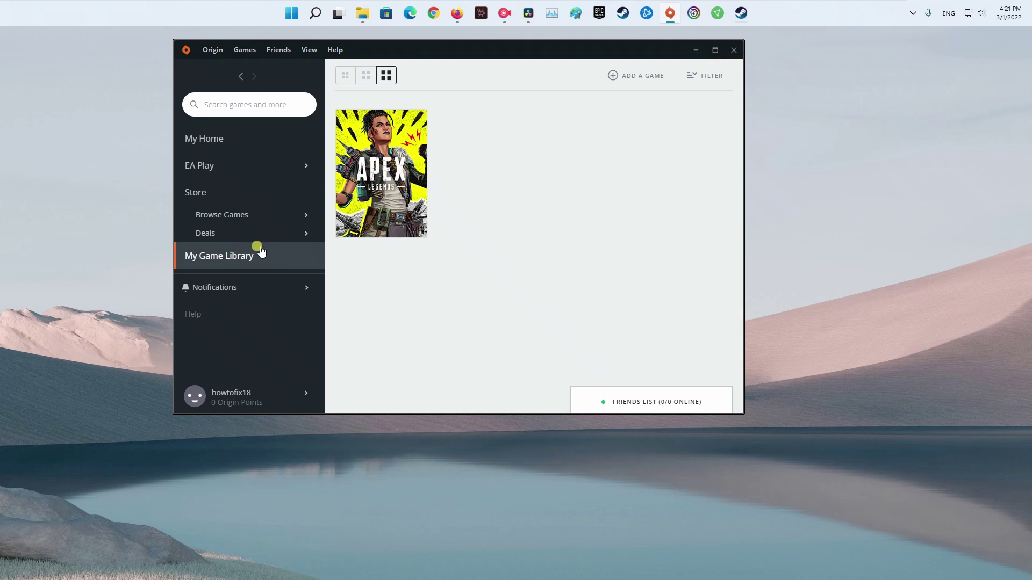
right_click(381, 174)
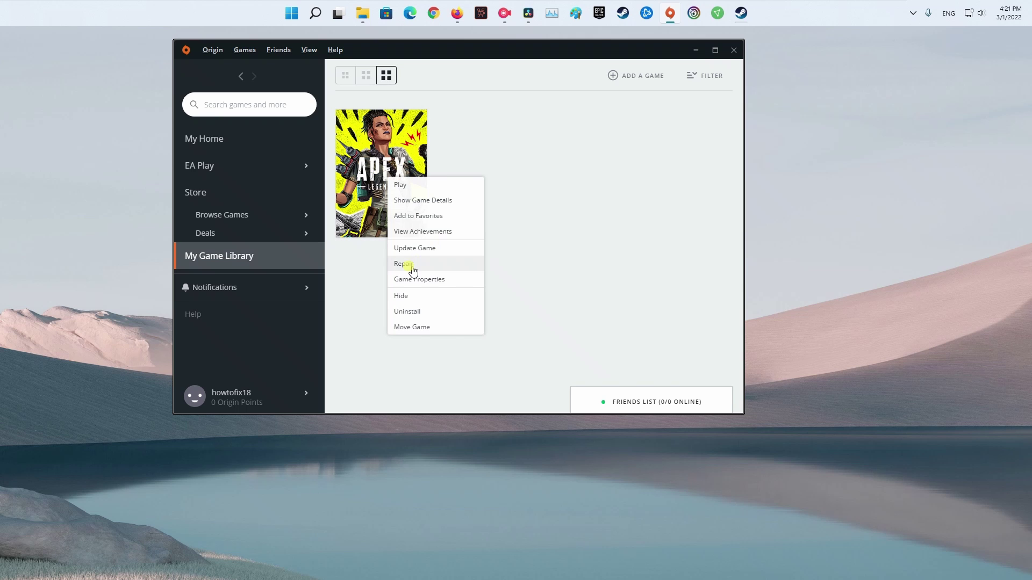
click(437, 268)
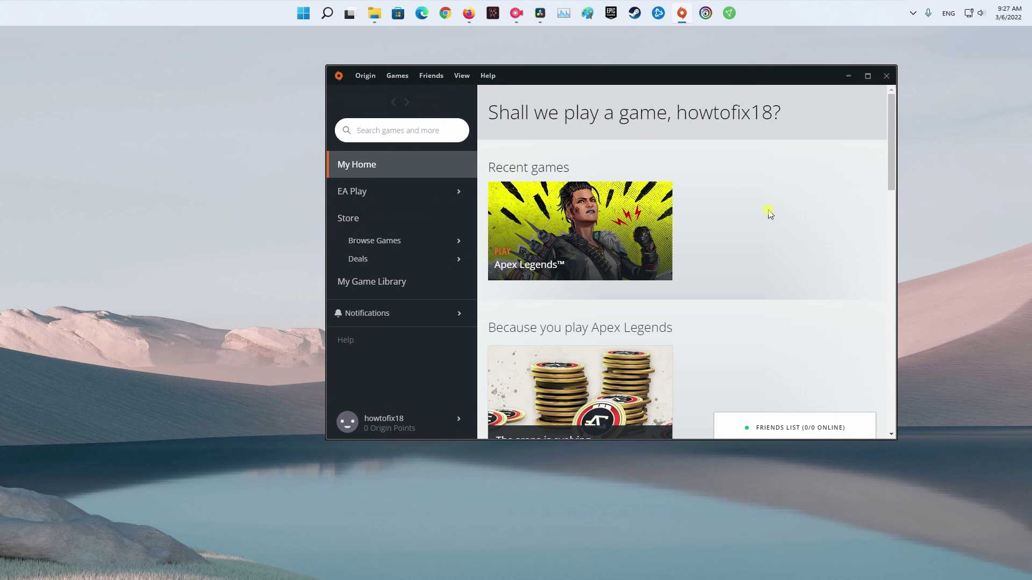
- Close the Origin window again and choose Quit Origin from its tray icon
drag(747, 78, 717, 81)
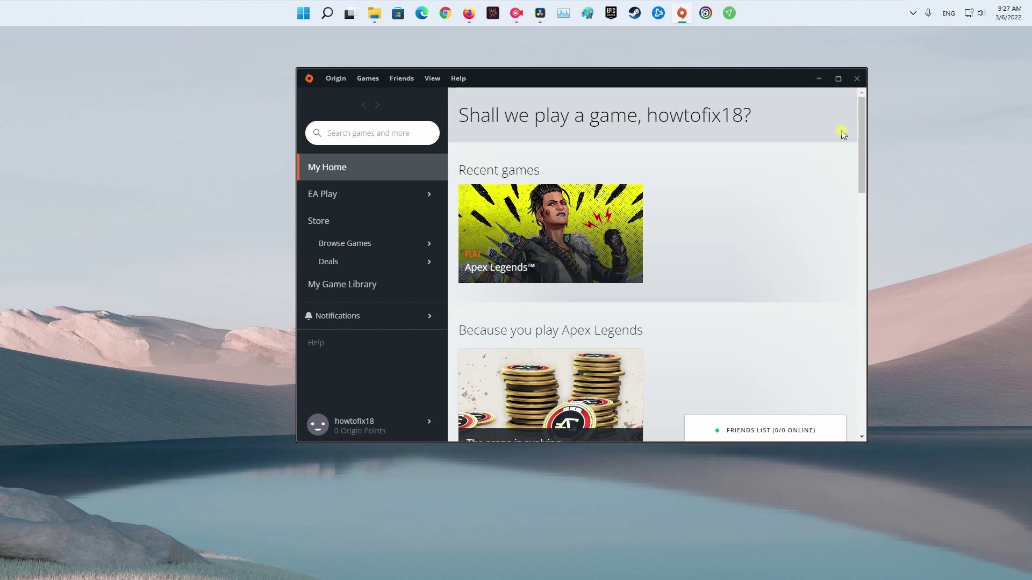
click(859, 79)
click(909, 16)
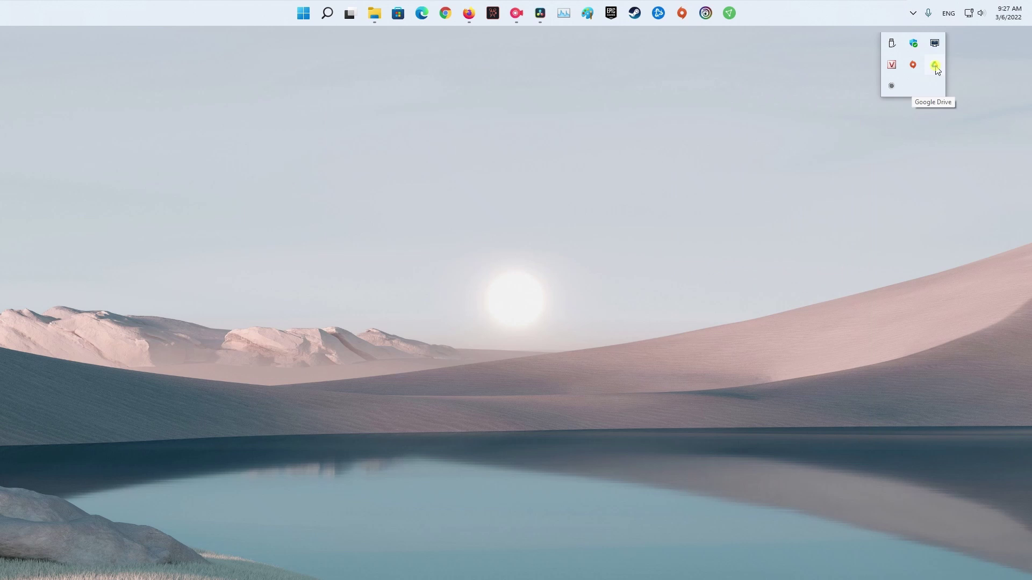
right_click(914, 64)
click(942, 188)
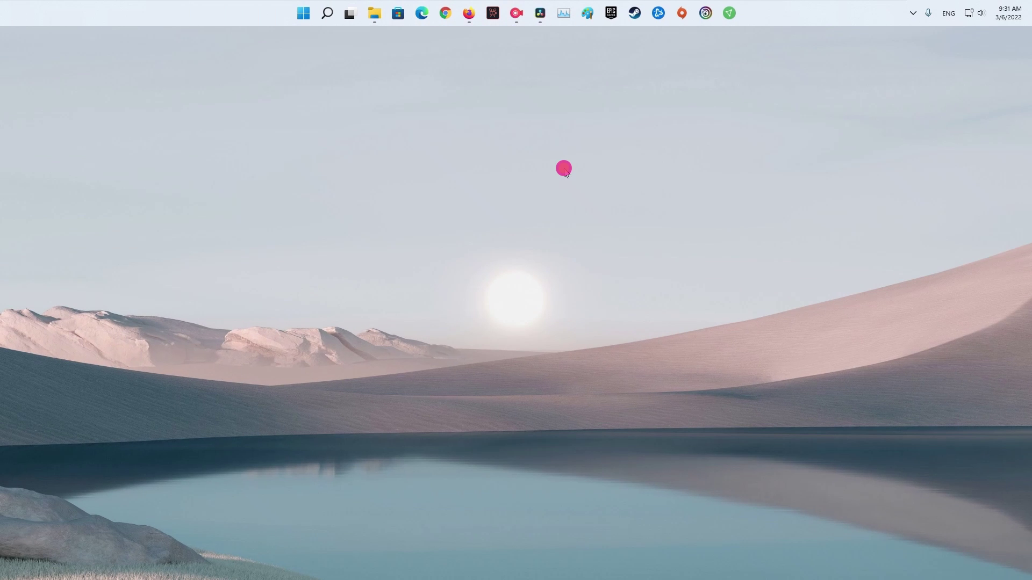
- Run %programdata%/origin from the Run prompt to open the ProgramData Origin folder
key(super+r)
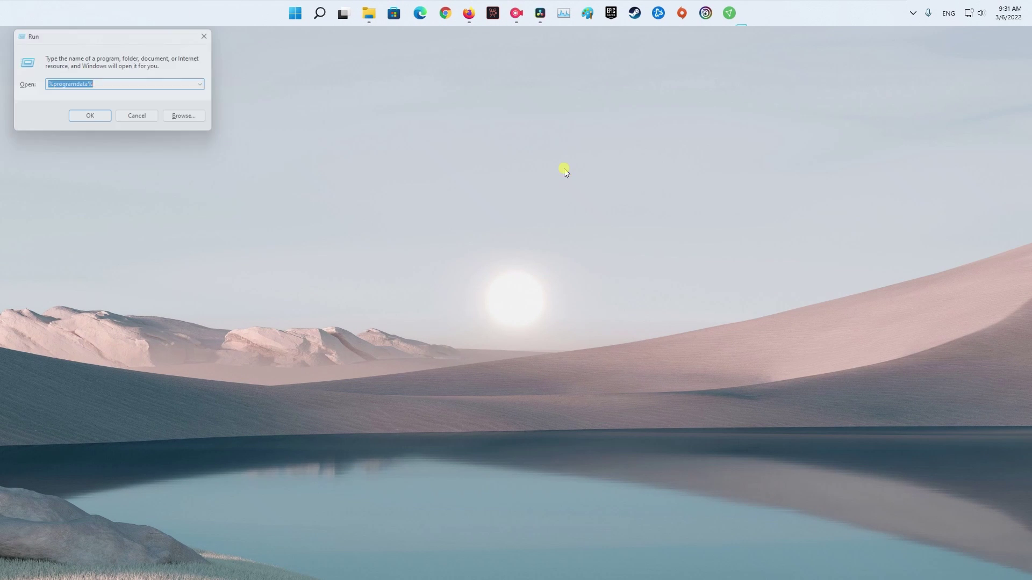
drag(109, 37, 595, 228)
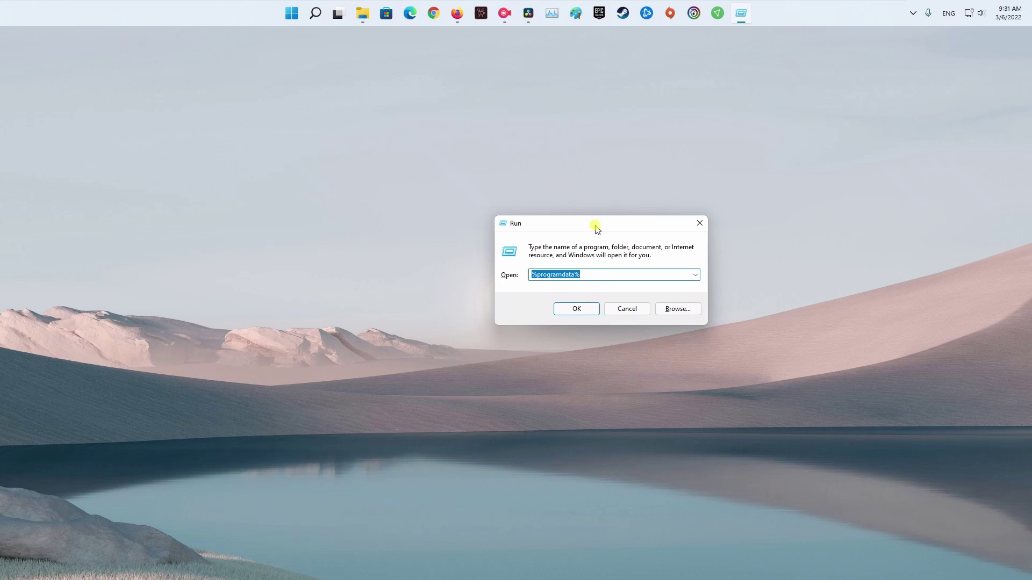
click(596, 273)
text(origin)
key(ctrl+a)
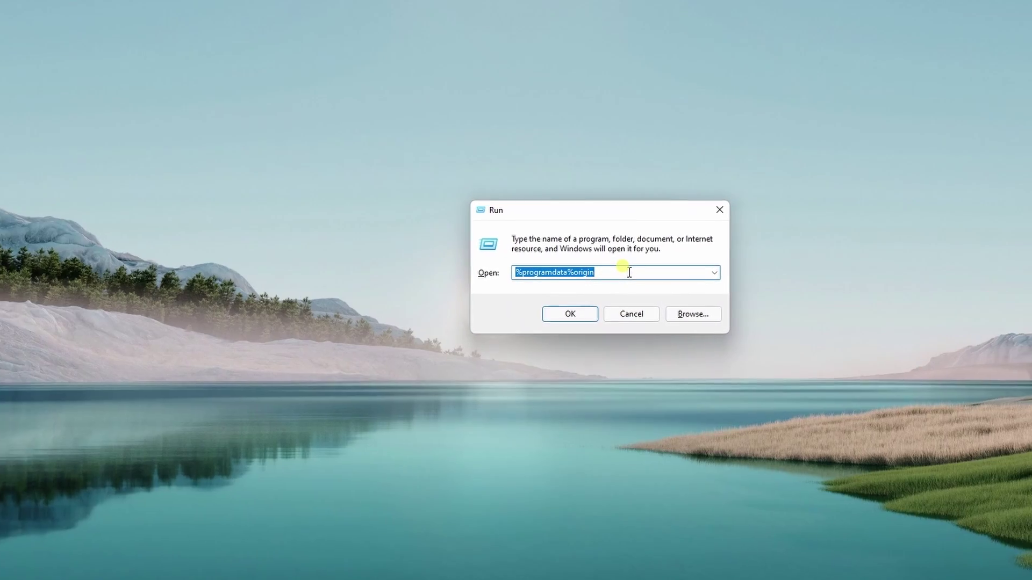
click(627, 265)
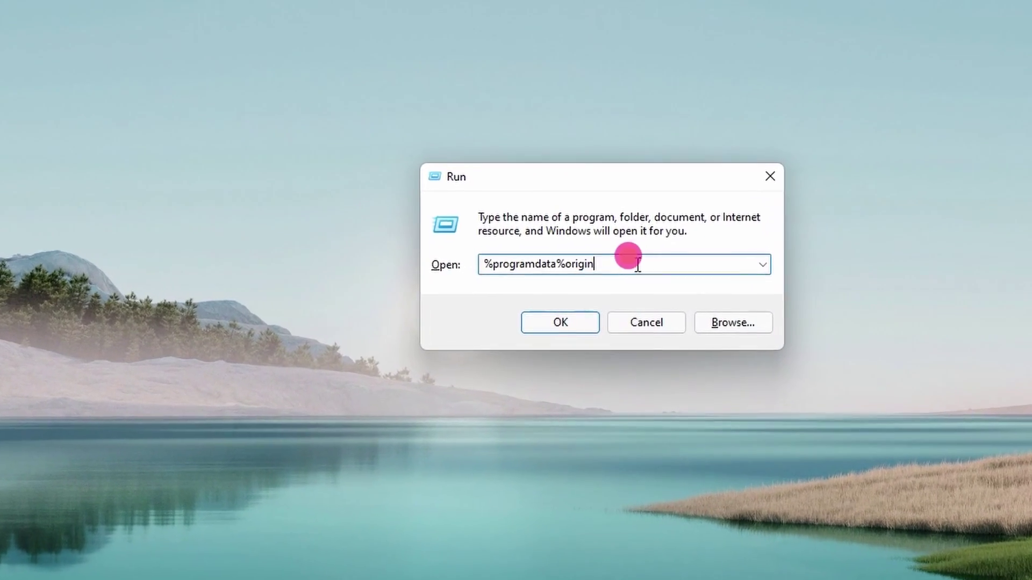
click(585, 266)
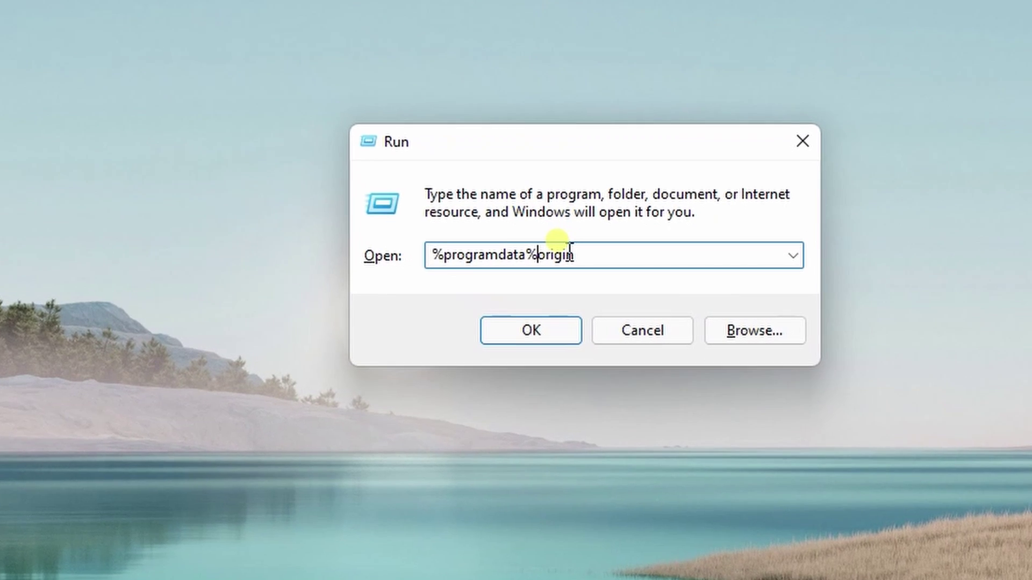
key(Left)
key(Left)
key(Left)
key(Left)
key(Left)
key(Left)
text(/)
key(Return)
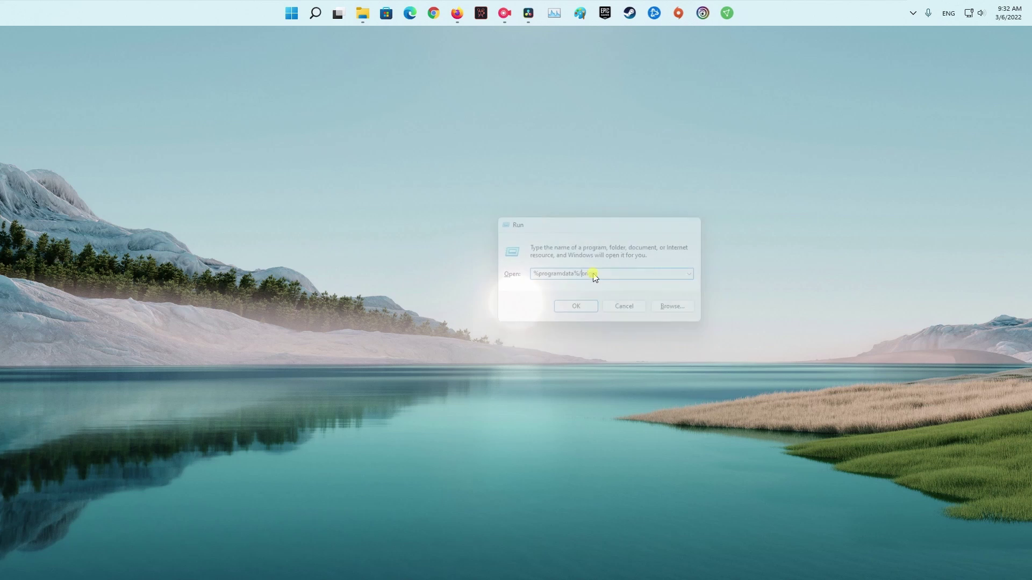
- Delete all 14 items in ProgramData\Origin, keeping only the LocalContent folder
key(ctrl+a)
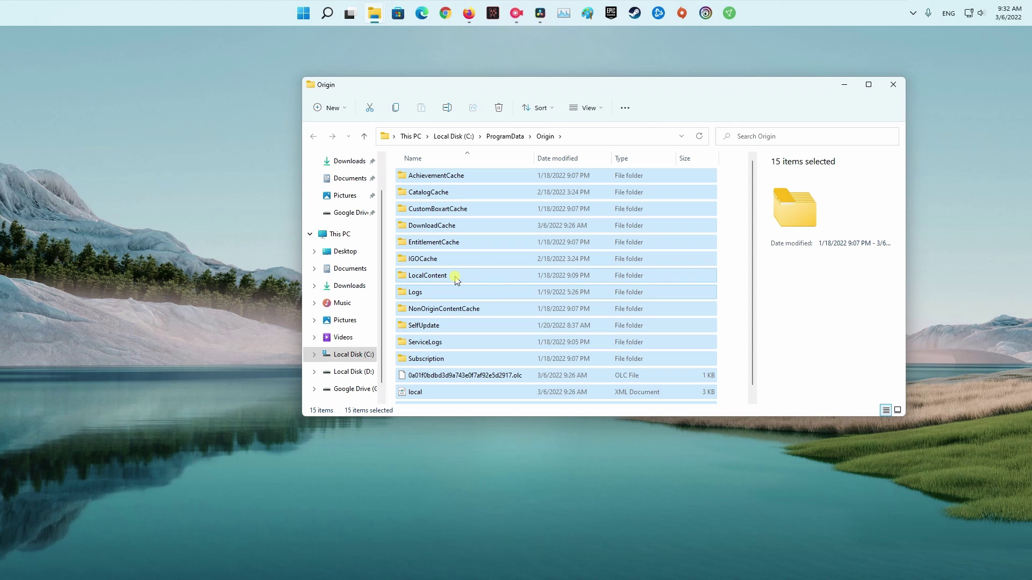
ctrl+click(456, 279)
scroll(495, 344, down, 1)
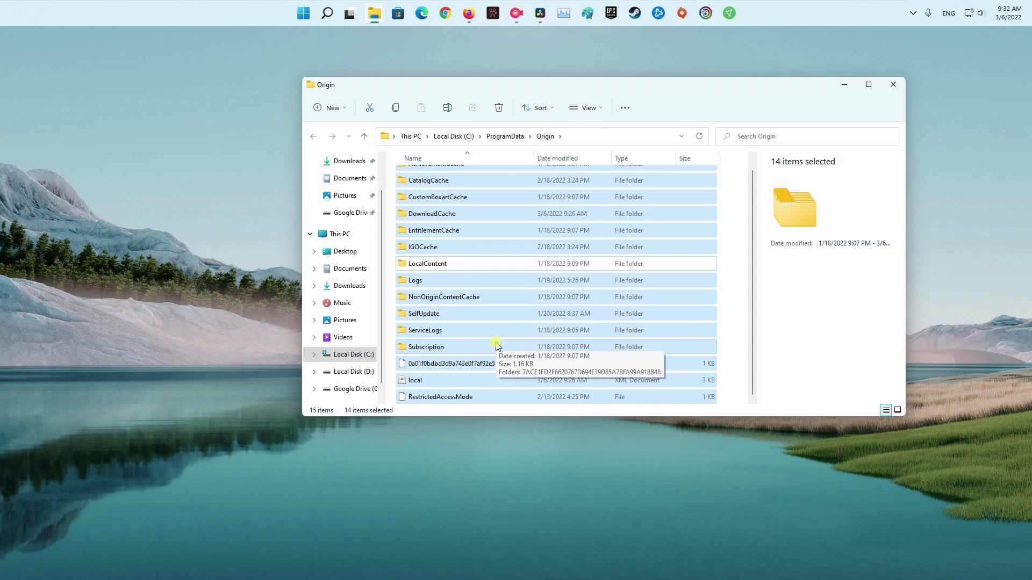
scroll(498, 345, up, 1)
right_click(456, 260)
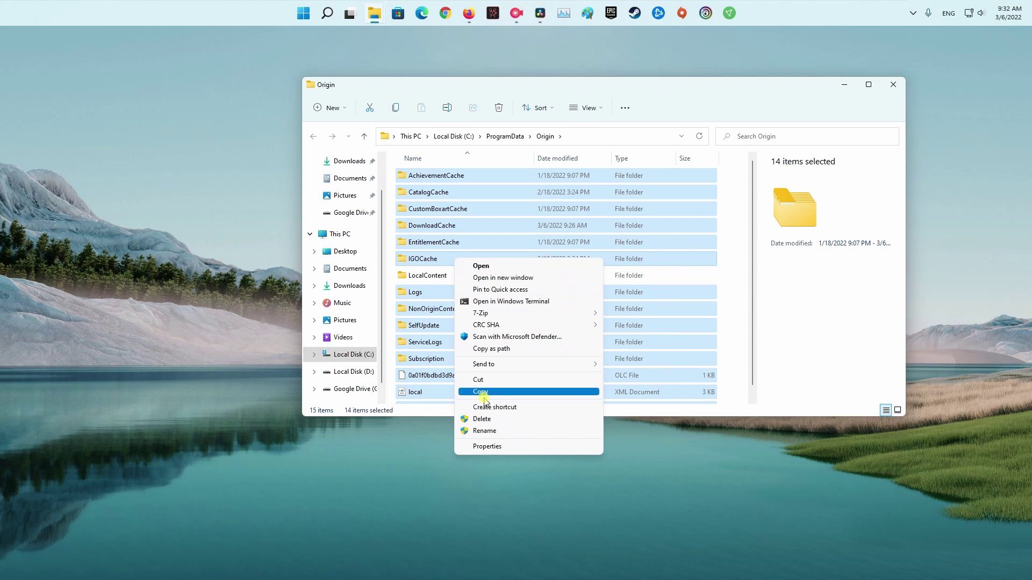
click(484, 420)
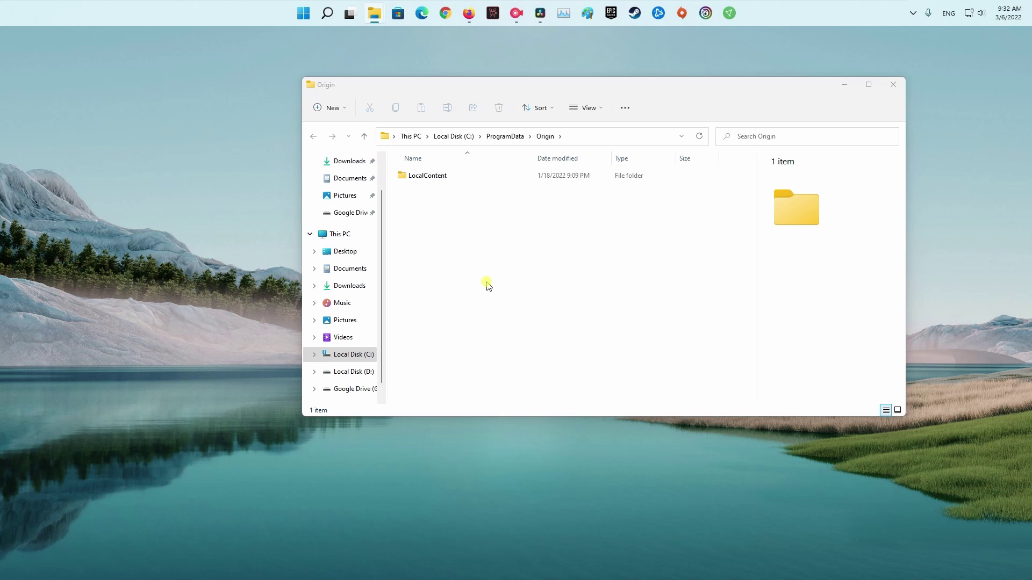
- Close Explorer and open %AppData% (the Roaming folder) via the Run prompt
click(894, 85)
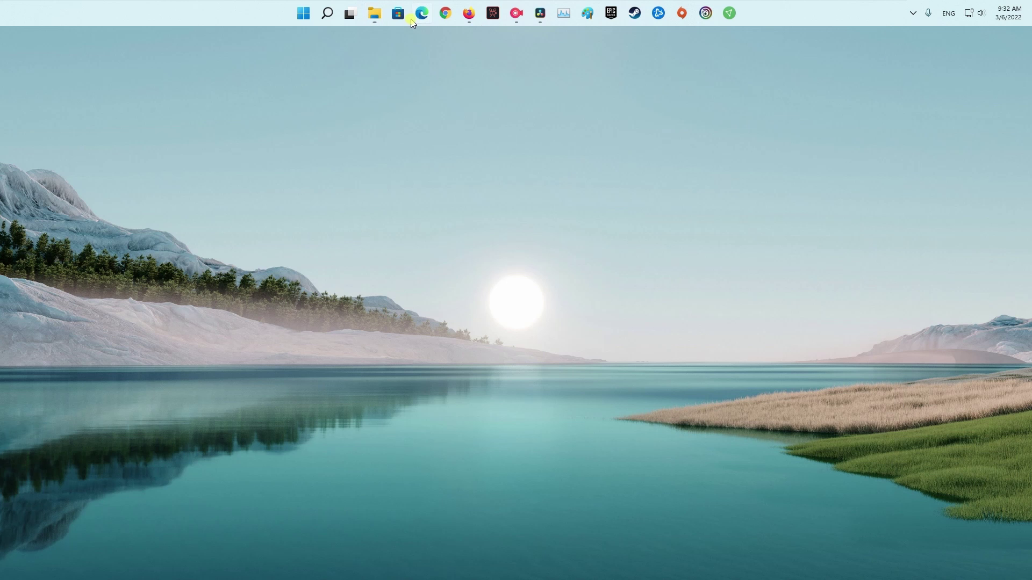
key(super+r)
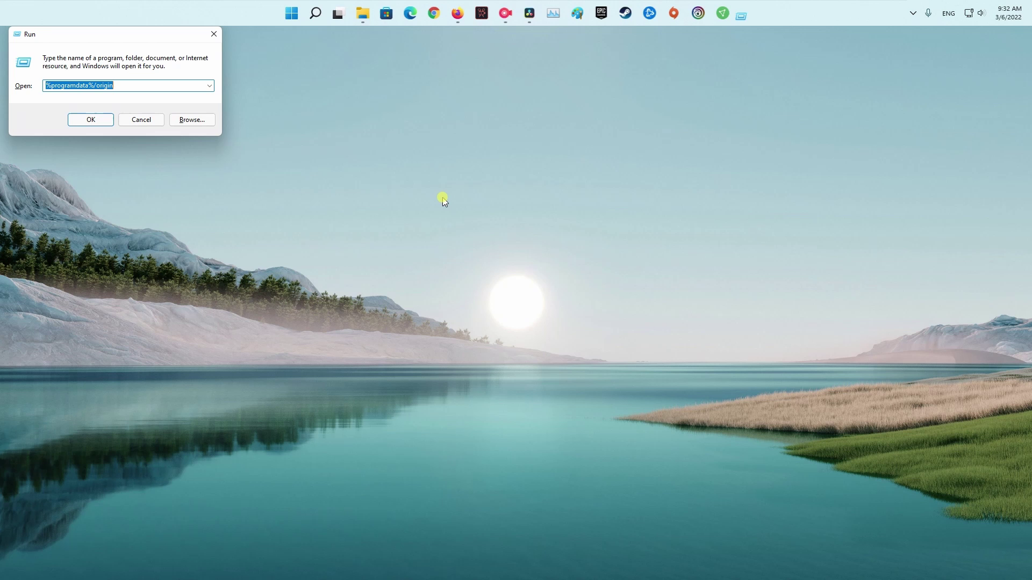
drag(129, 38, 547, 177)
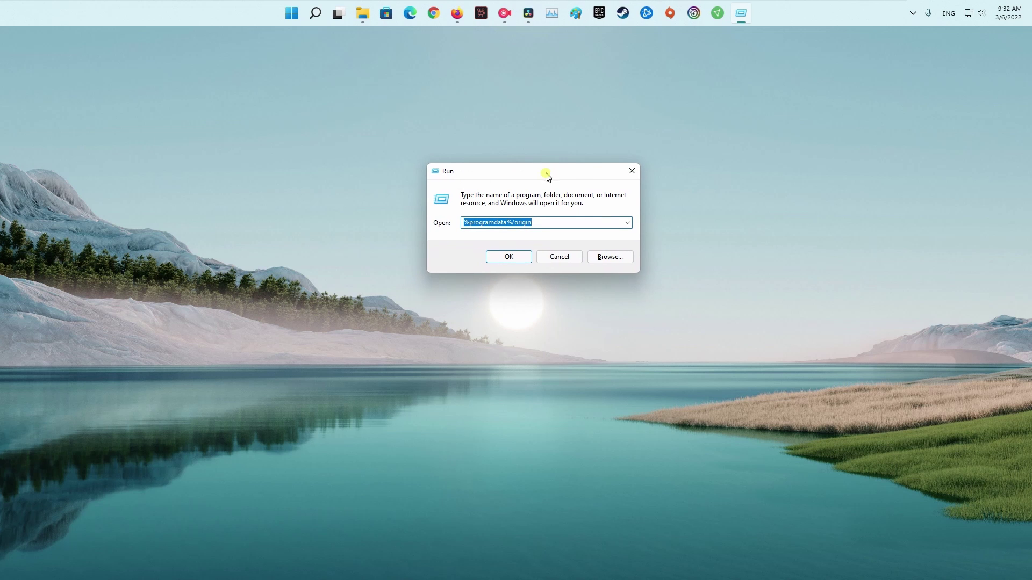
text(%)
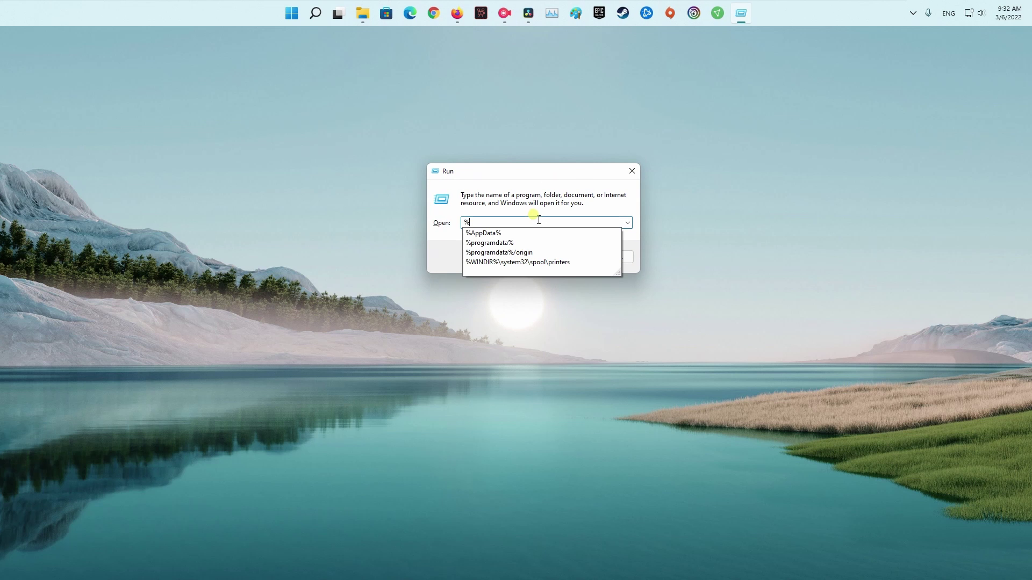
key(Down)
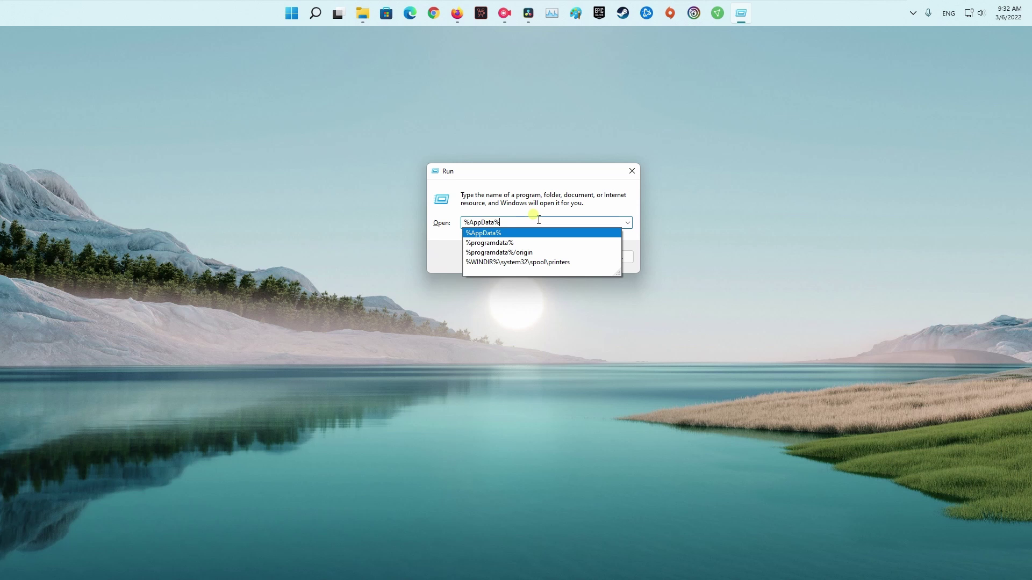
key(Return)
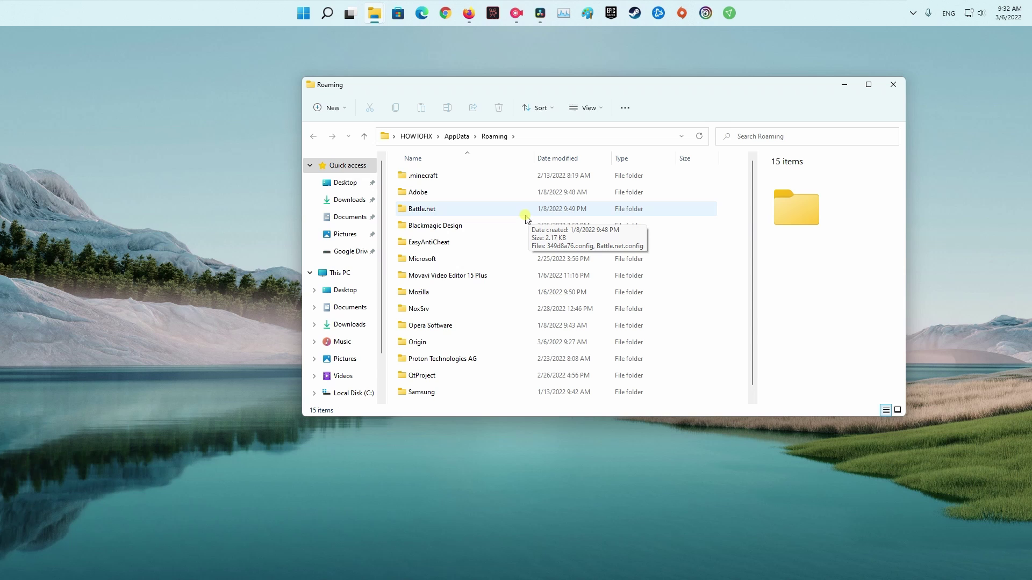
- Delete all contents inside the Roaming Origin folder
double_click(425, 342)
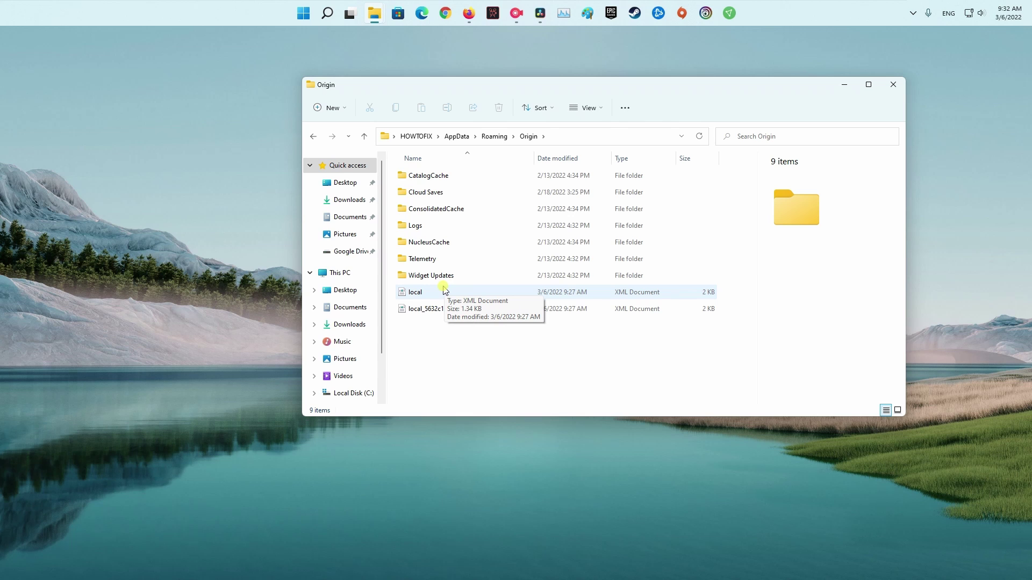
click(444, 290)
key(ctrl+a)
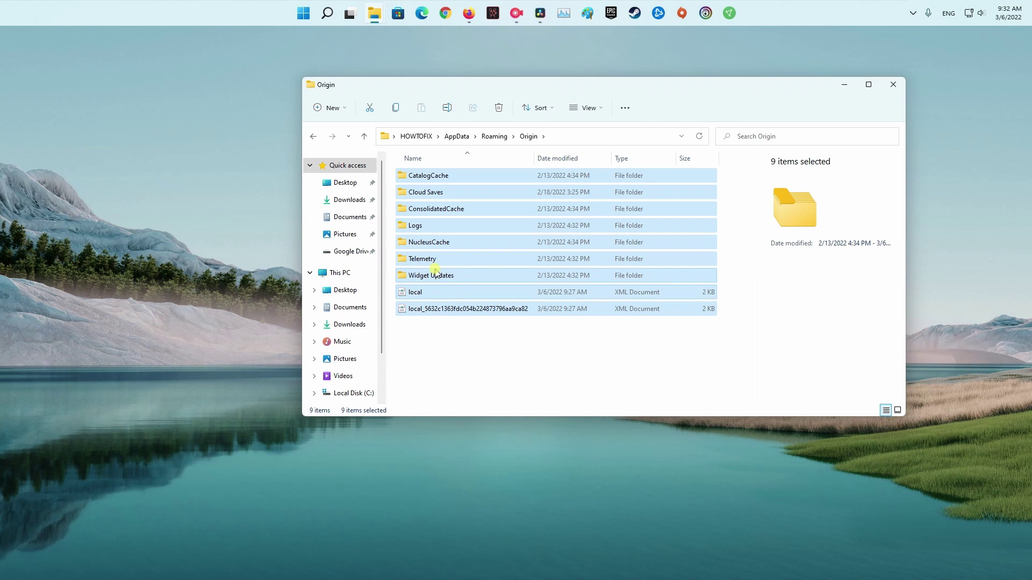
right_click(435, 275)
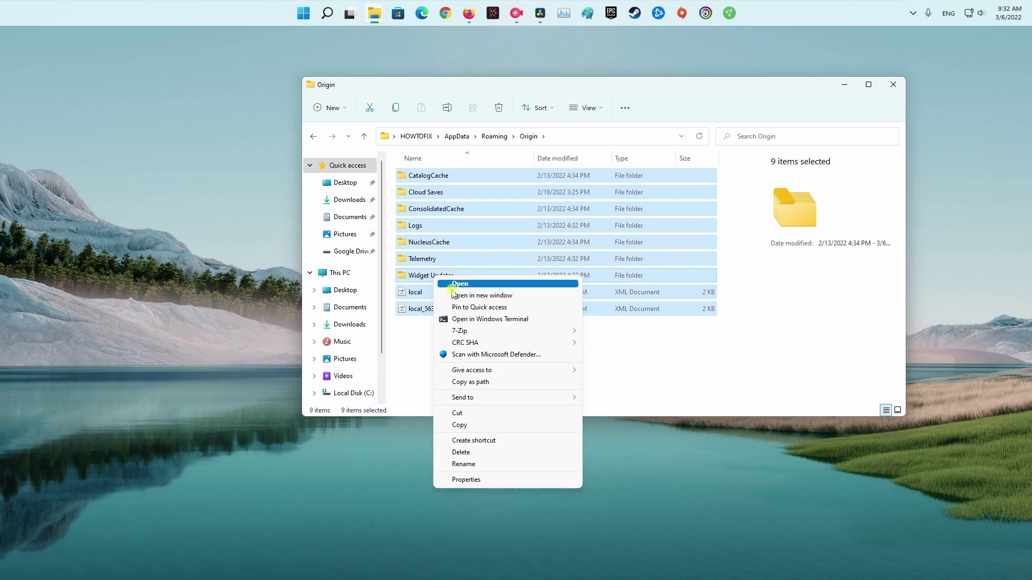
click(471, 452)
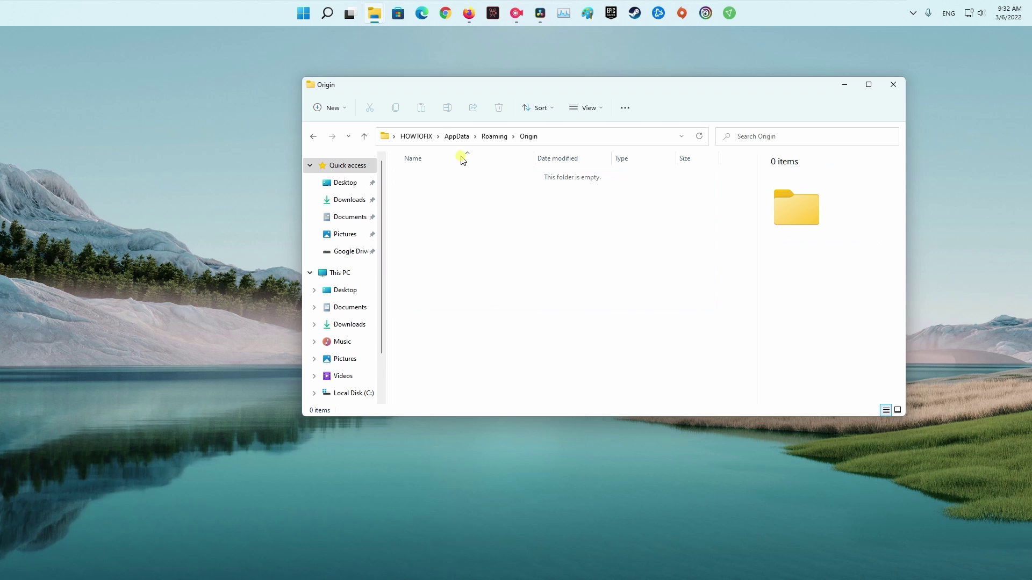
- Delete the now-empty Origin folder from AppData\Roaming
click(494, 137)
right_click(430, 342)
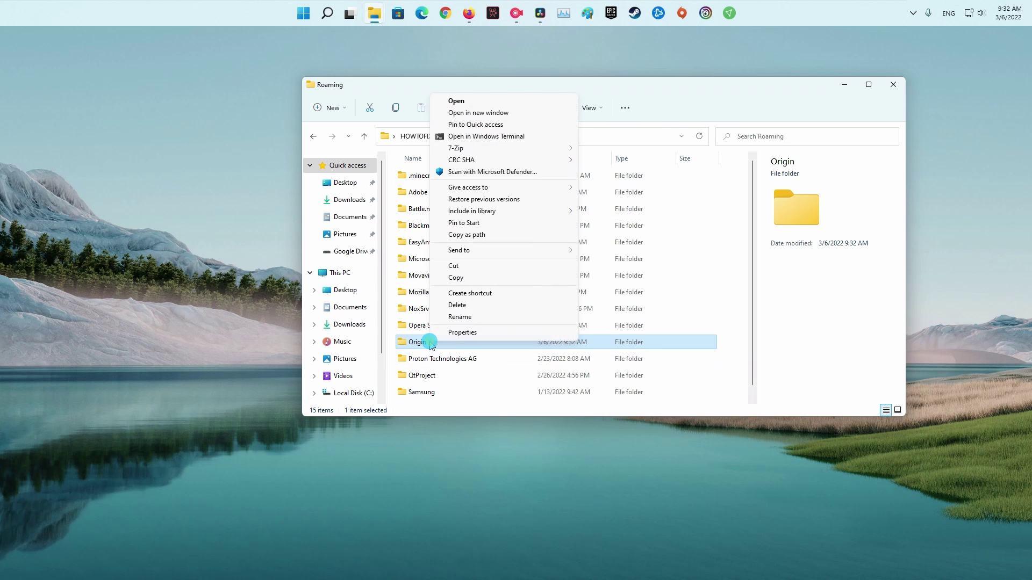
click(474, 306)
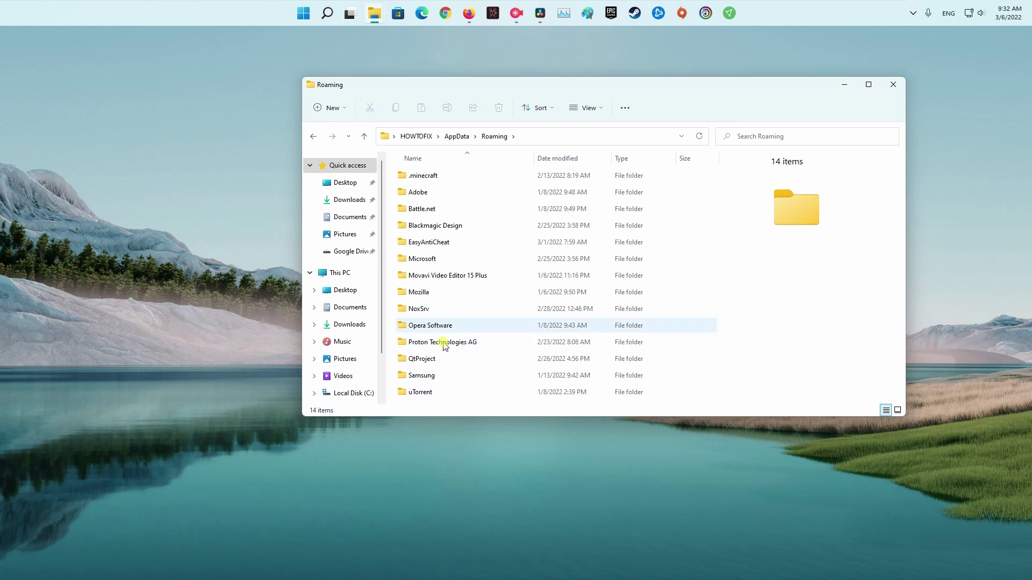
- Open the pasted Visual C++ Redistributable latest supported downloads URL in a new Edge tab
click(892, 86)
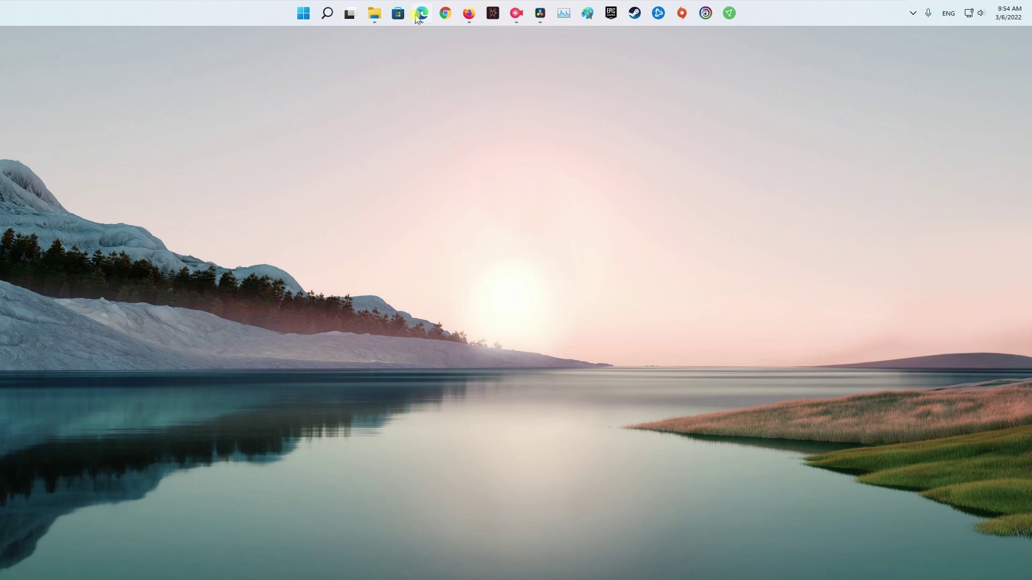
click(421, 13)
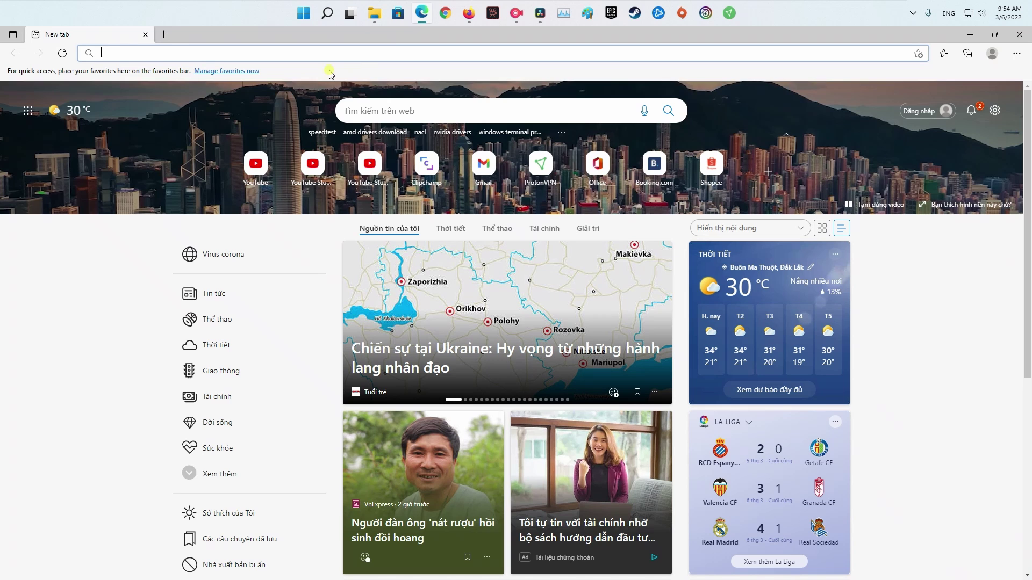
text(https://docs.microsoft.com/en-US/cpp/windows/latest-supported-vc-redist?view=msvc-170)
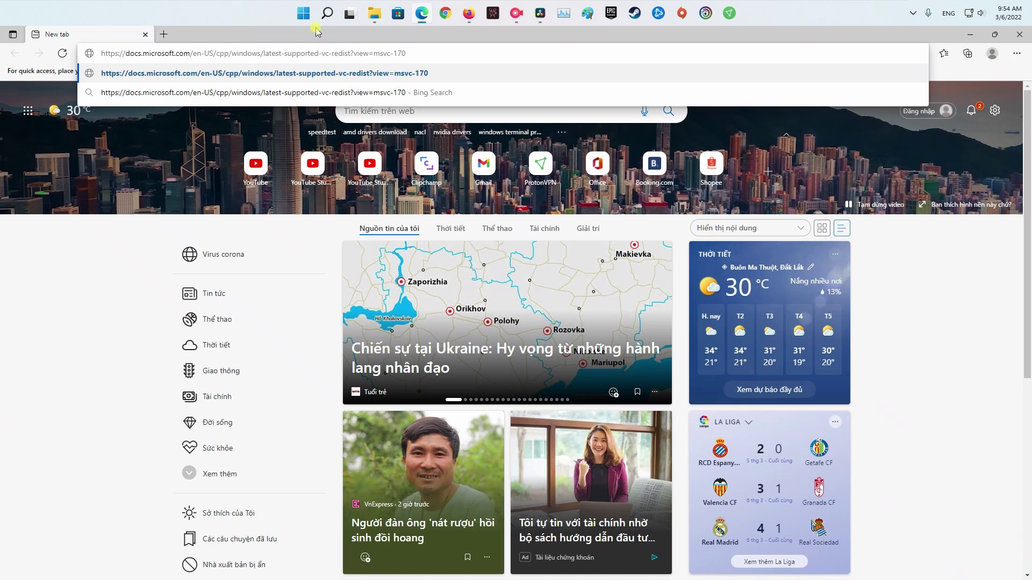
key(Return)
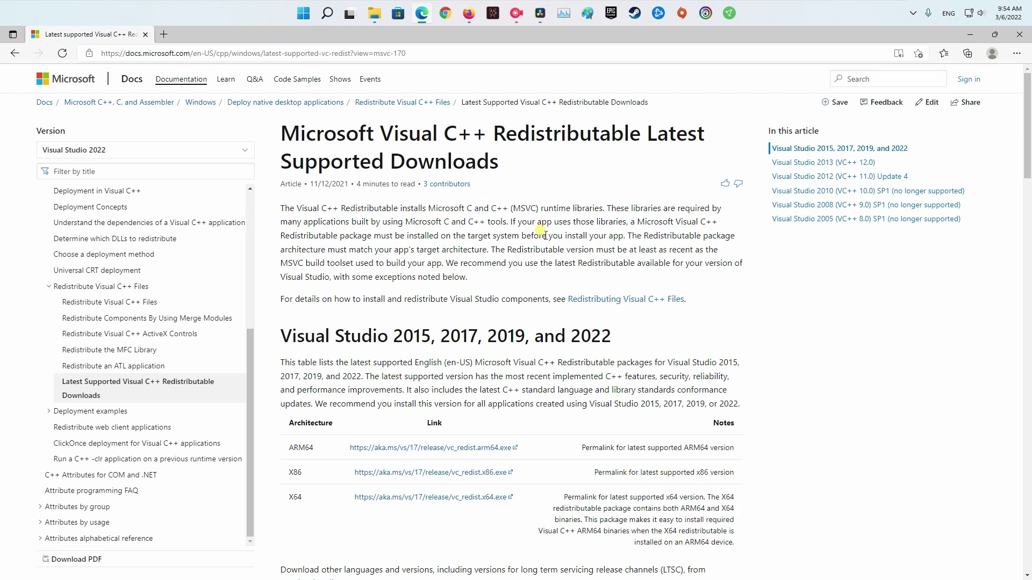
- Scroll down through the redistributable downloads page to read it
drag(501, 161, 285, 133)
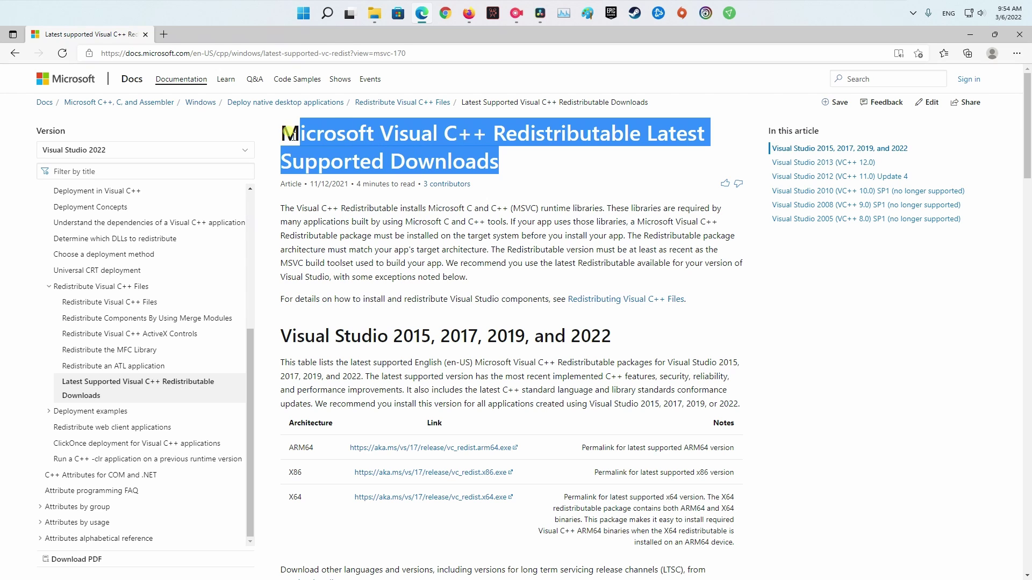
click(573, 193)
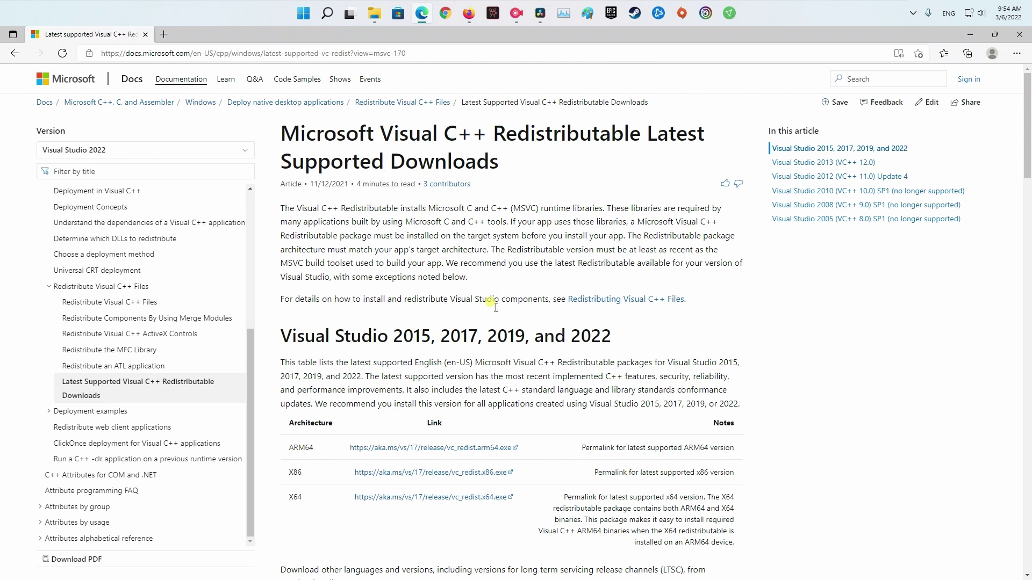
scroll(495, 307, down, 4)
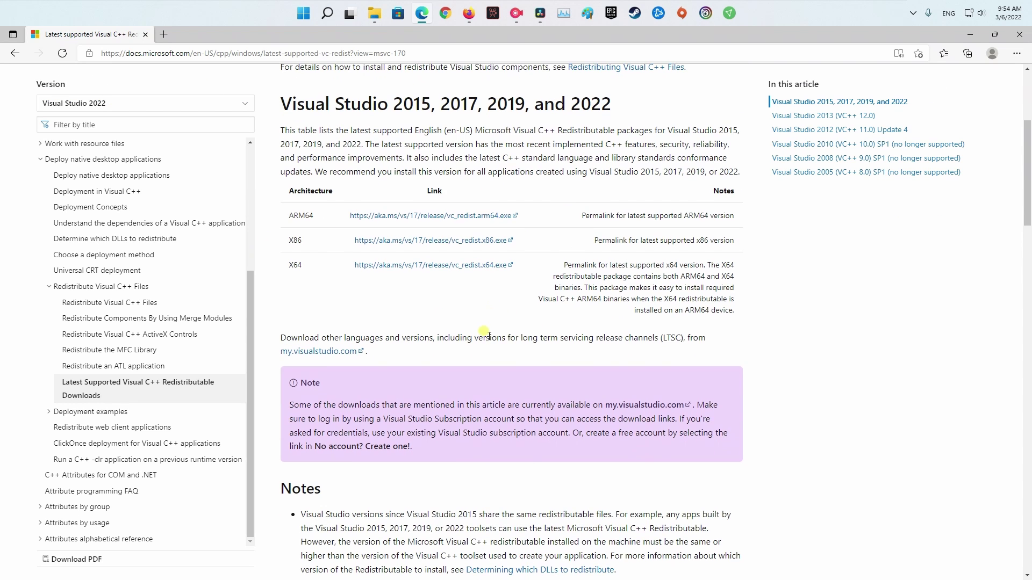
scroll(499, 350, down, 4)
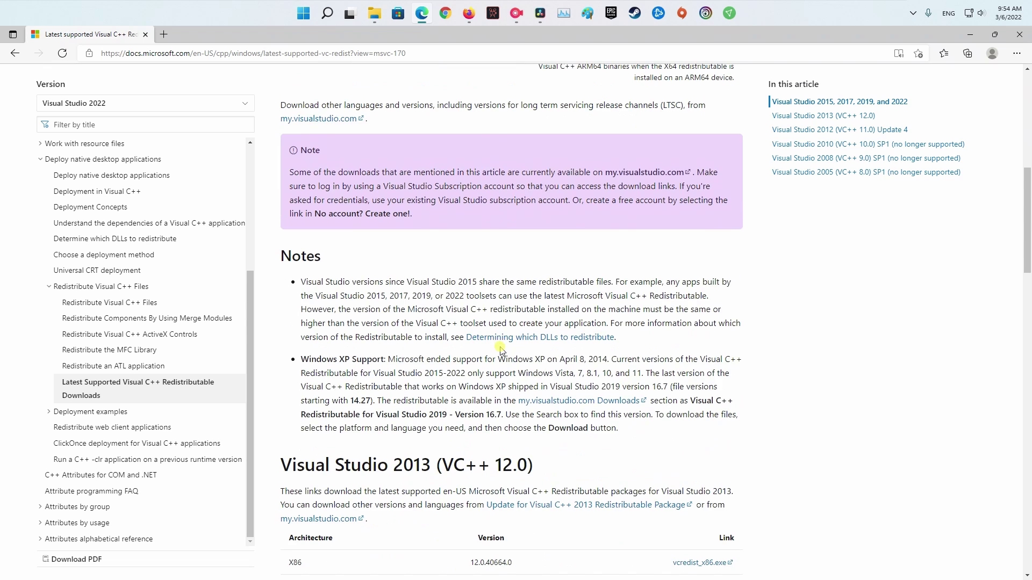
scroll(500, 350, down, 4)
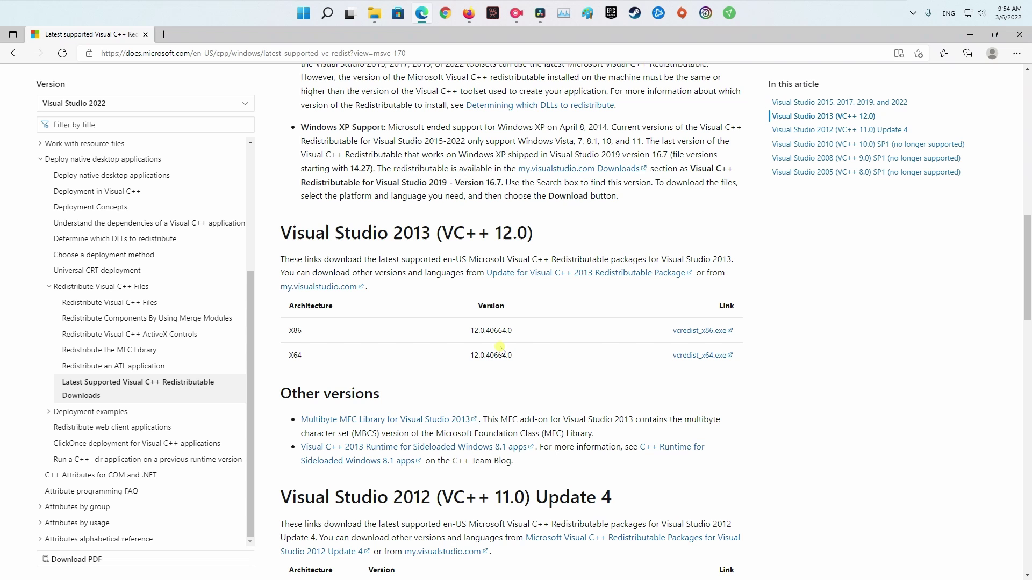
scroll(557, 361, down, 4)
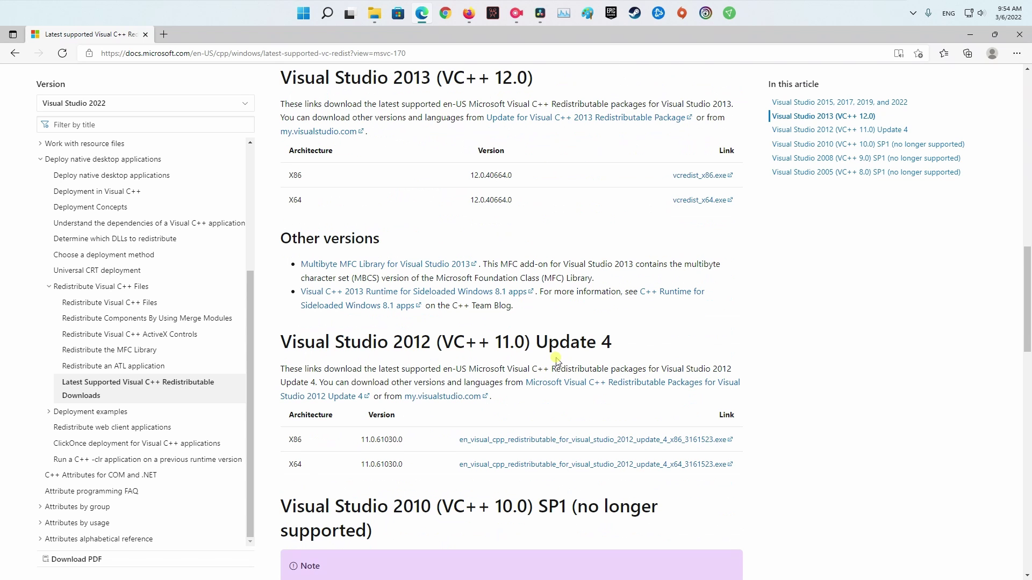
scroll(557, 363, down, 6)
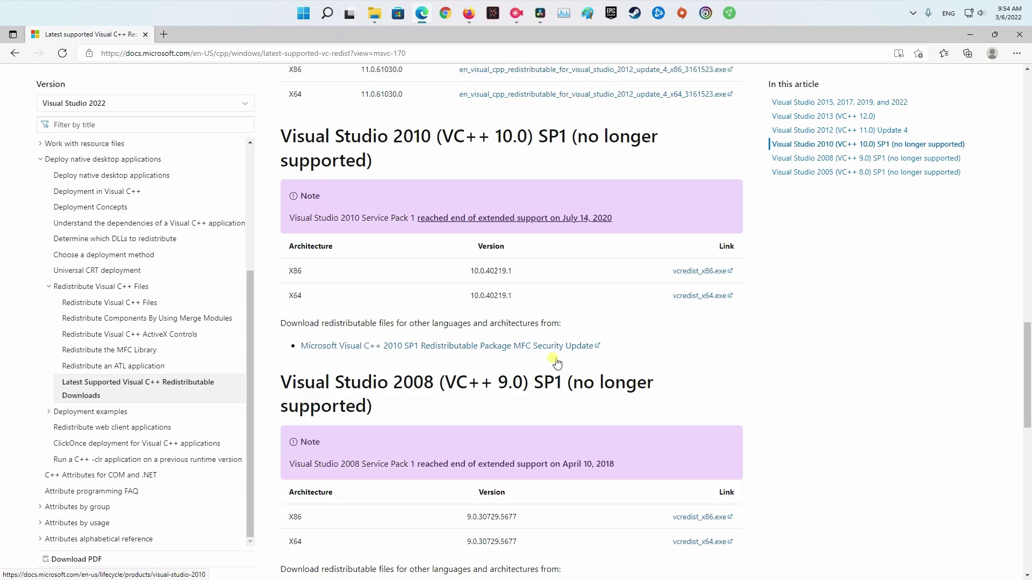
scroll(557, 362, down, 2)
scroll(557, 362, down, 3)
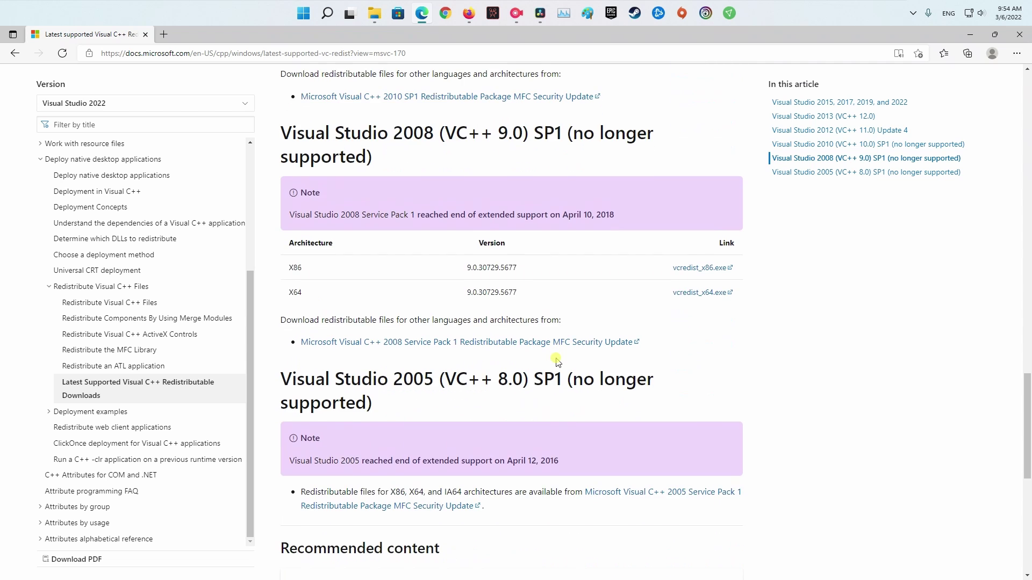
scroll(557, 361, down, 6)
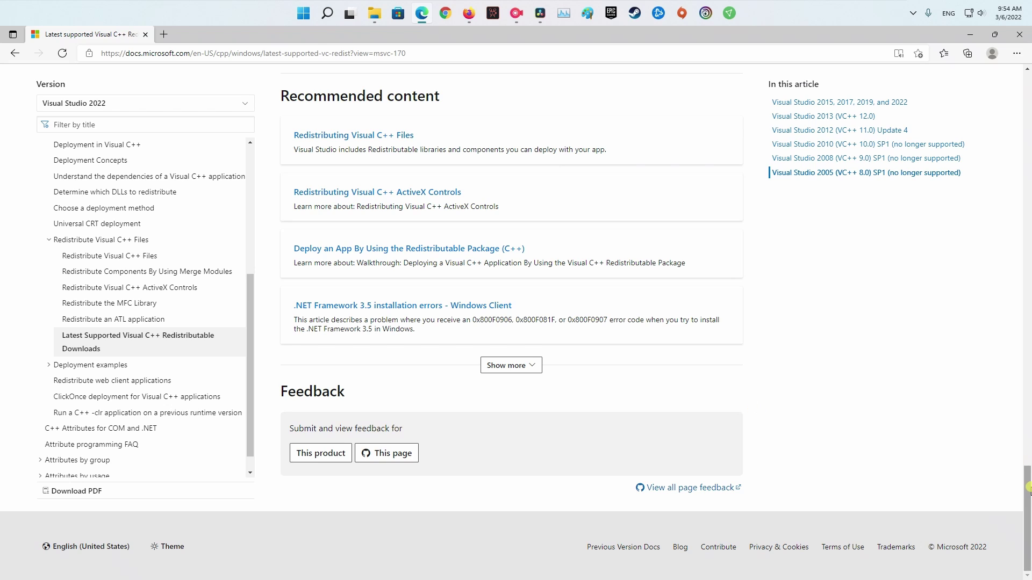
drag(1027, 484, 1027, 179)
scroll(1027, 179, up, 5)
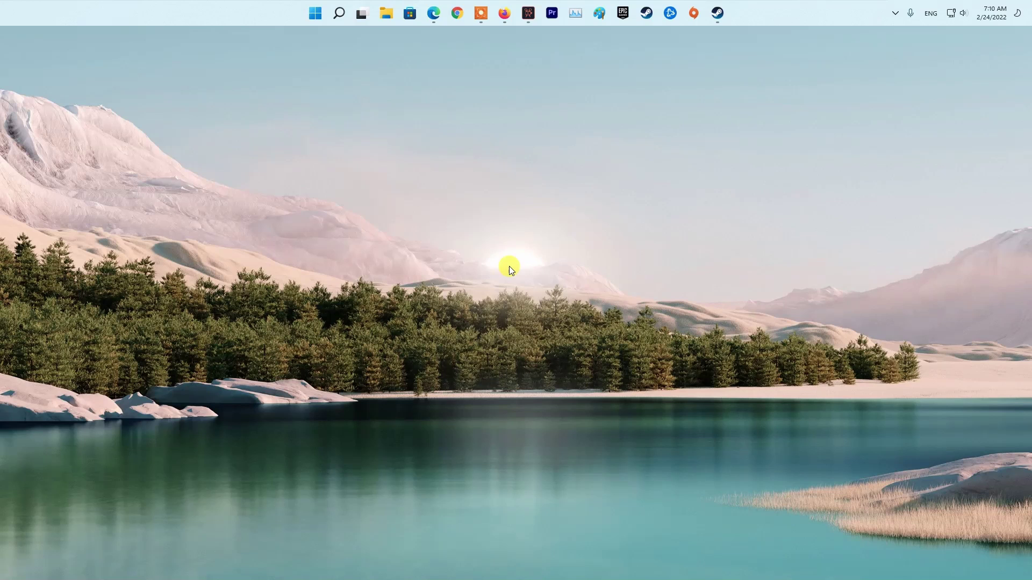
- Search automatically for an Intel(R) UHD Graphics 770 driver update in Device Manager; best driver already installed
right_click(315, 13)
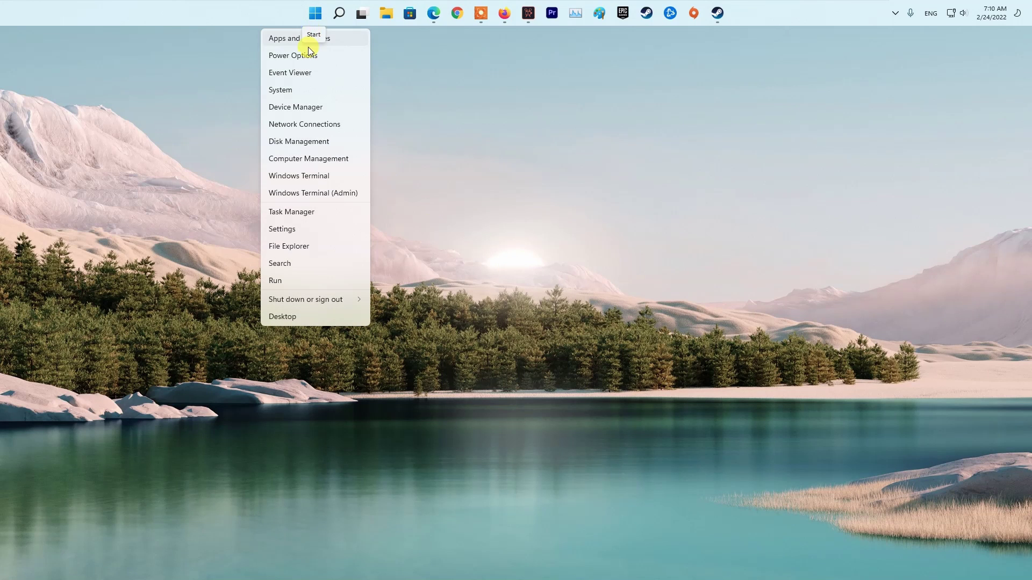
click(309, 107)
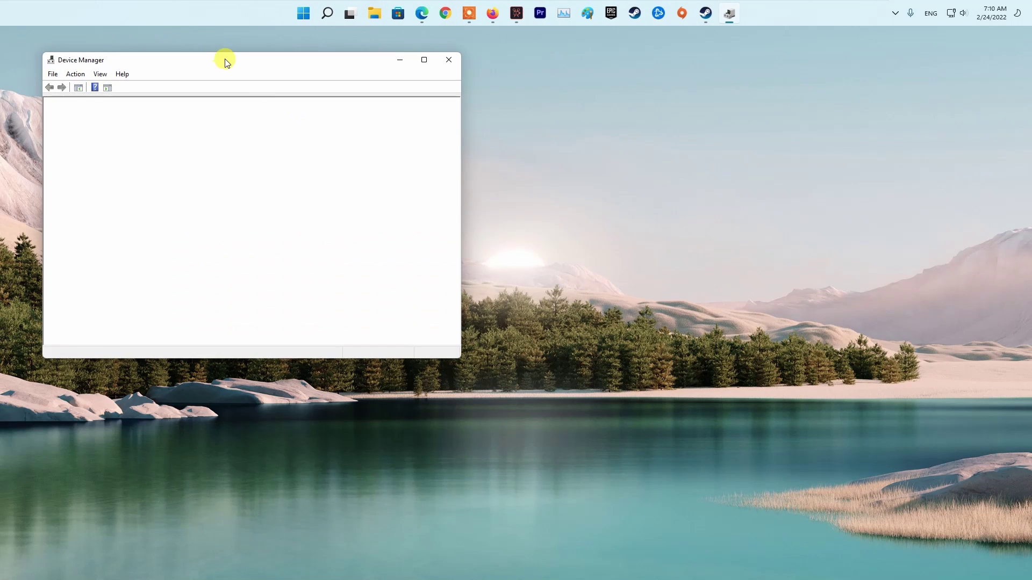
drag(223, 60, 671, 126)
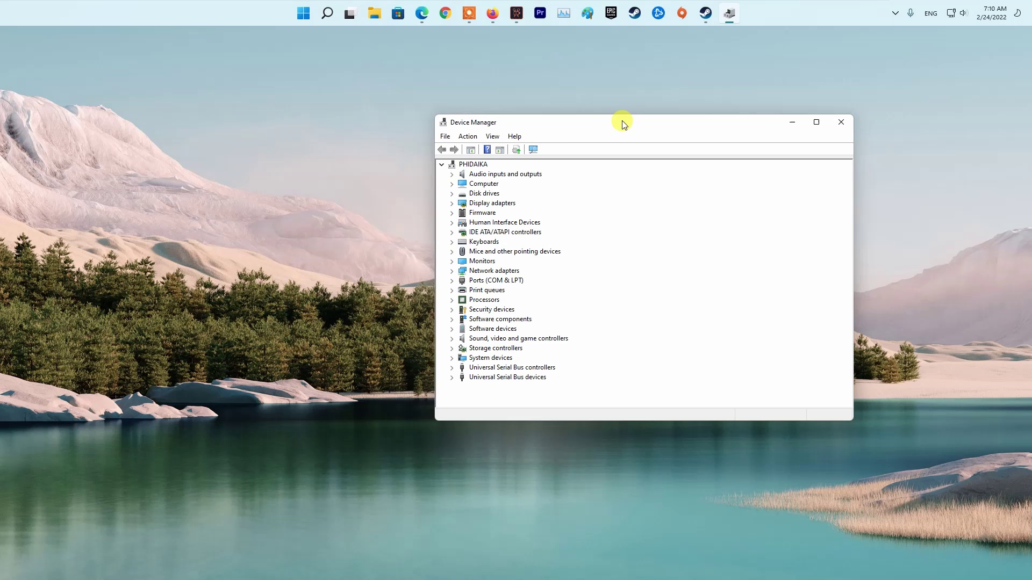
click(447, 202)
right_click(519, 212)
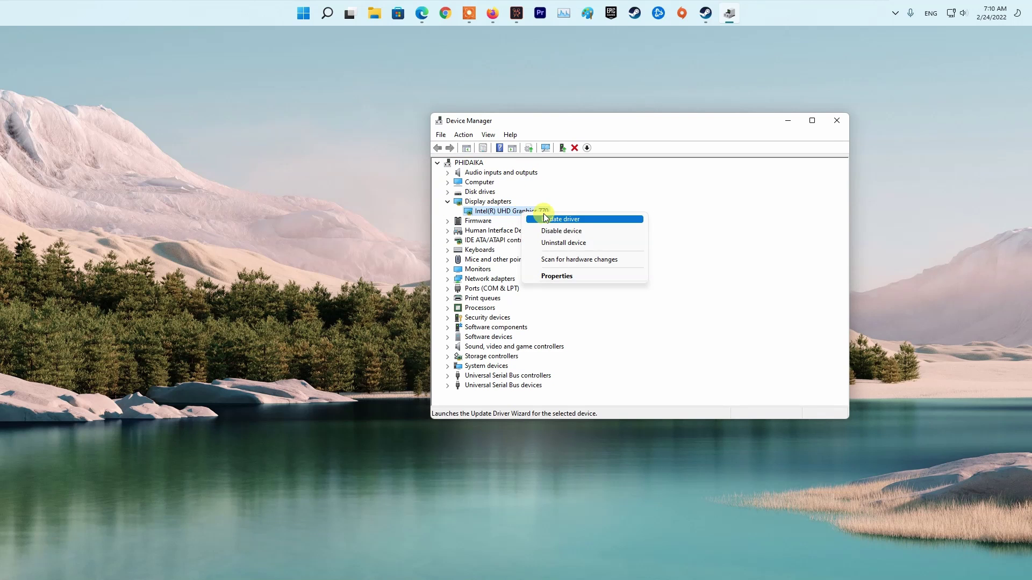
click(544, 216)
click(595, 255)
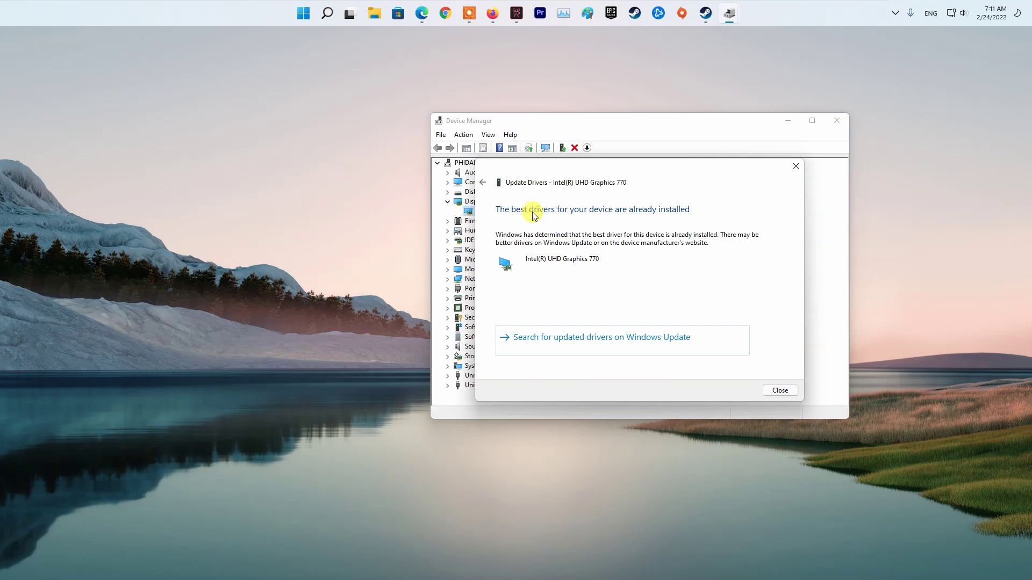
click(788, 391)
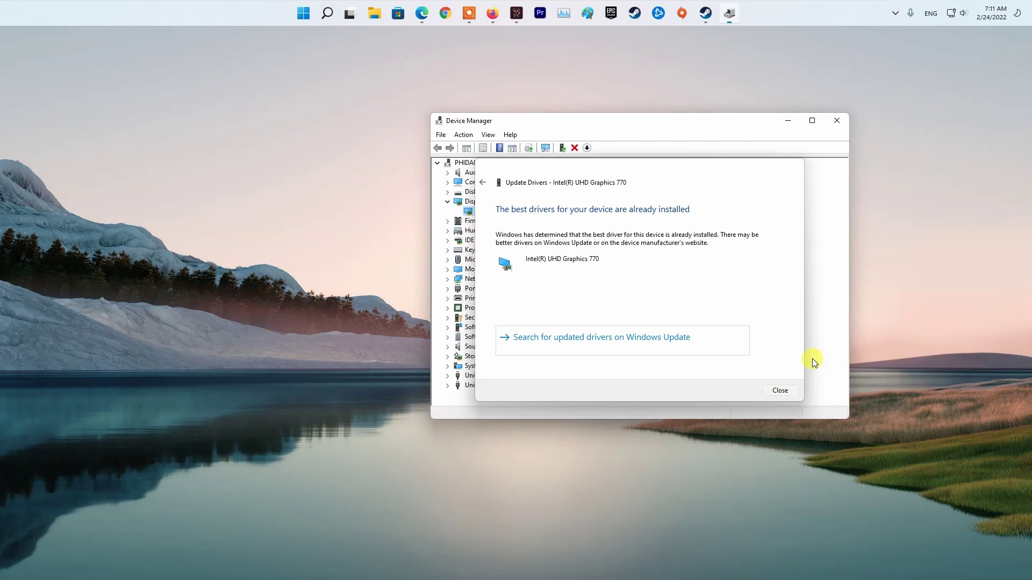
- Close Device Manager and select the Radeon RX 6900 XT on the AMD support page
click(838, 121)
click(432, 13)
scroll(442, 383, down, 5)
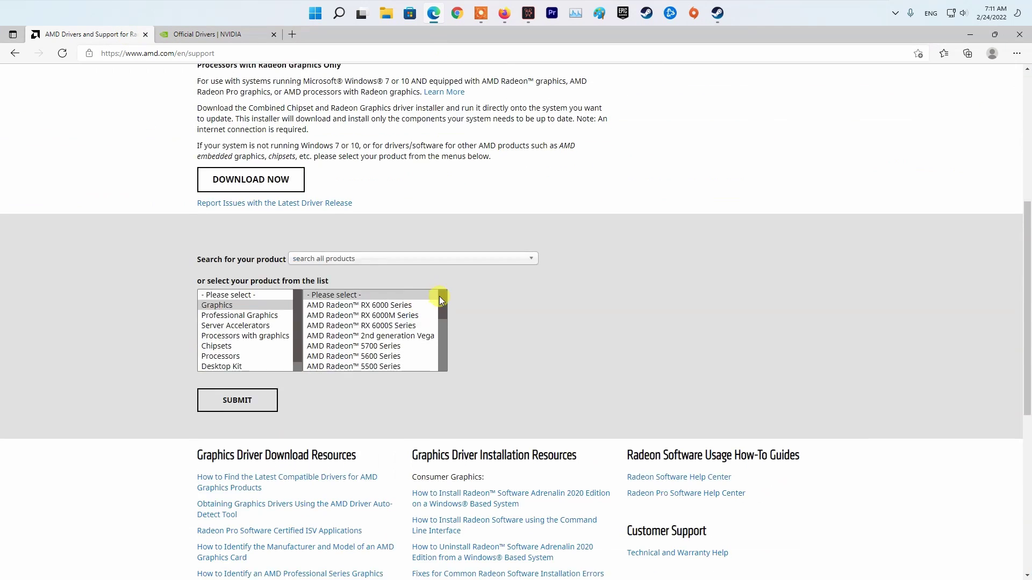
click(398, 382)
click(524, 382)
click(590, 383)
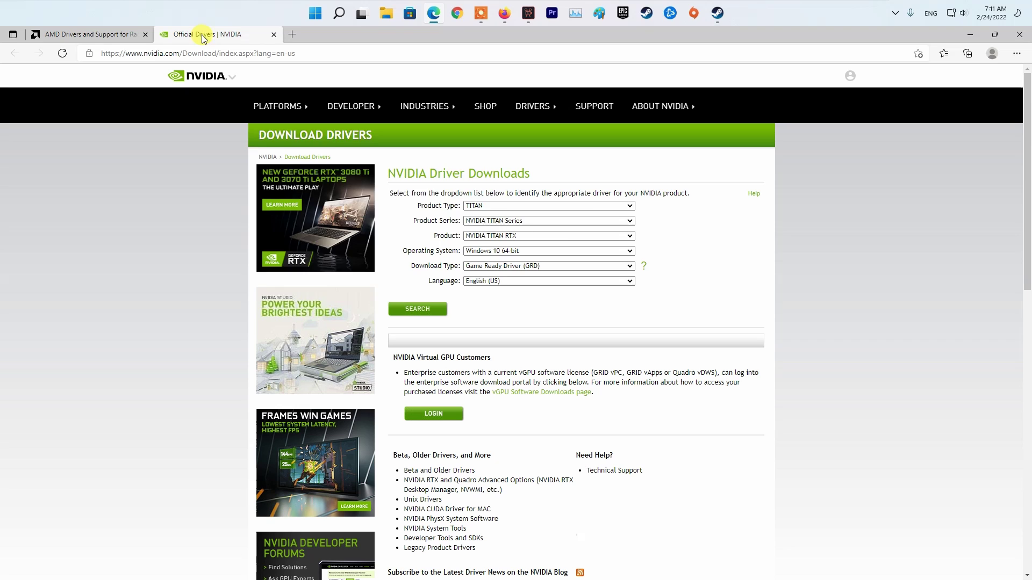
- Search NVIDIA drivers for GeForce RTX 3070 Ti Laptop GPU, Windows 11, Game Ready, English (US)
click(628, 206)
click(613, 225)
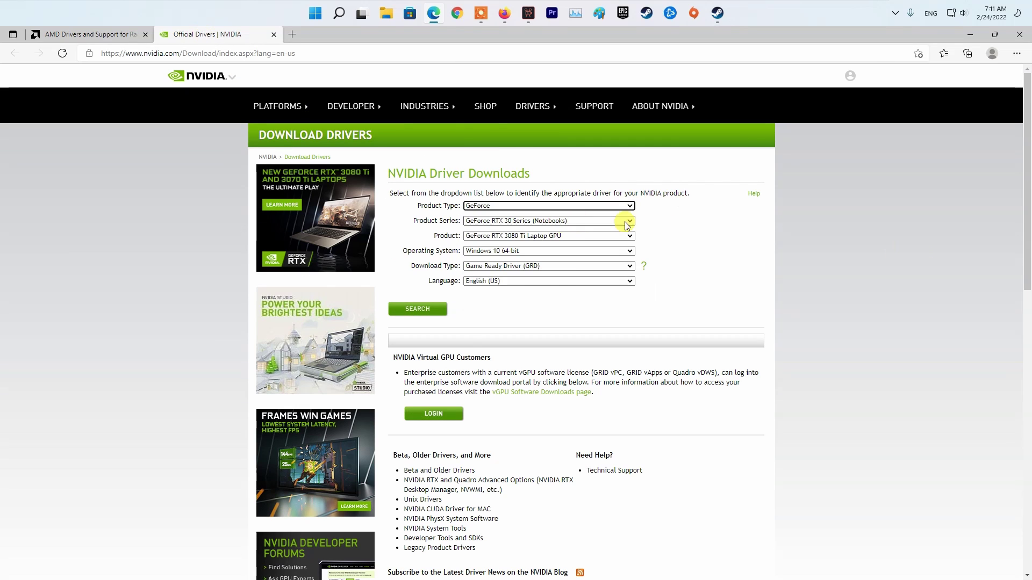
click(604, 230)
click(591, 236)
click(538, 255)
click(521, 251)
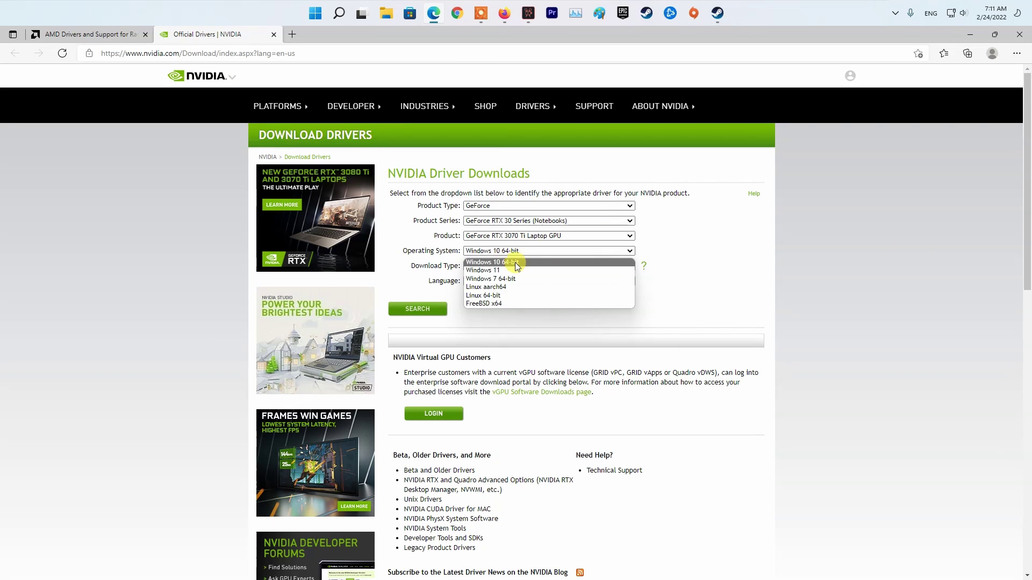
click(513, 270)
click(511, 267)
click(755, 265)
click(610, 281)
click(570, 281)
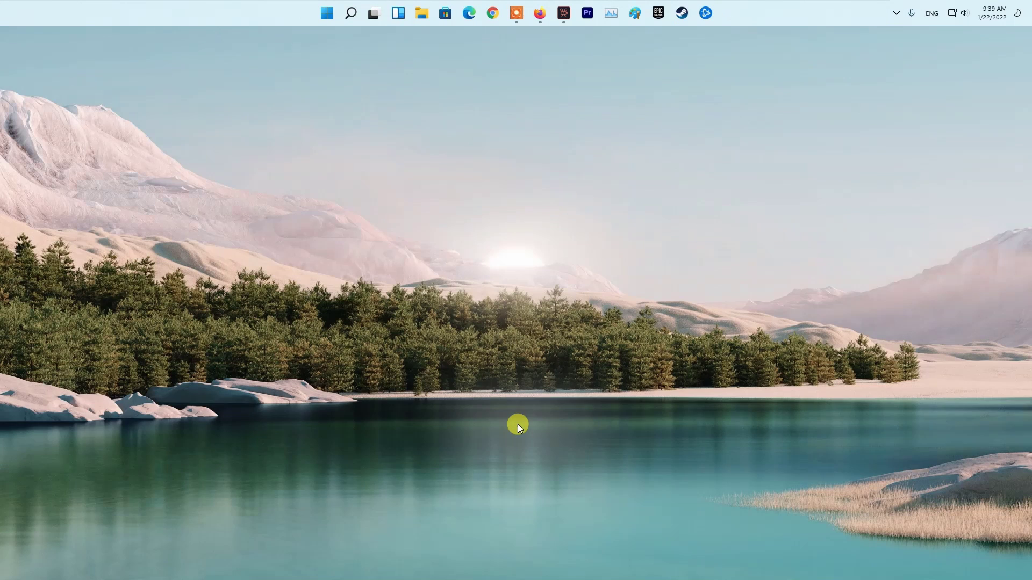
- From taskbar settings reach Windows Update, check for updates, and download KB5010795
right_click(318, 15)
click(333, 36)
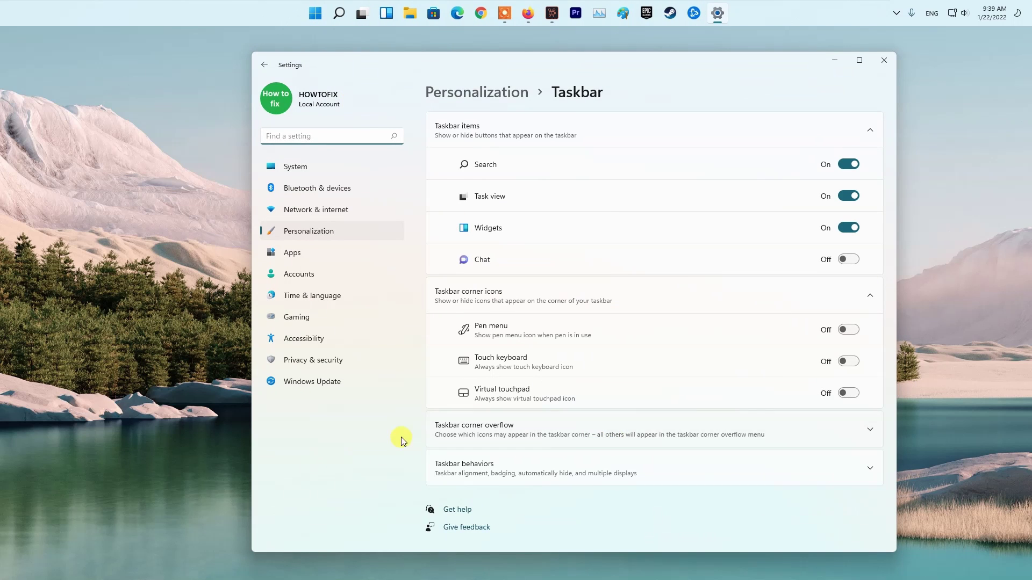
click(330, 382)
click(842, 143)
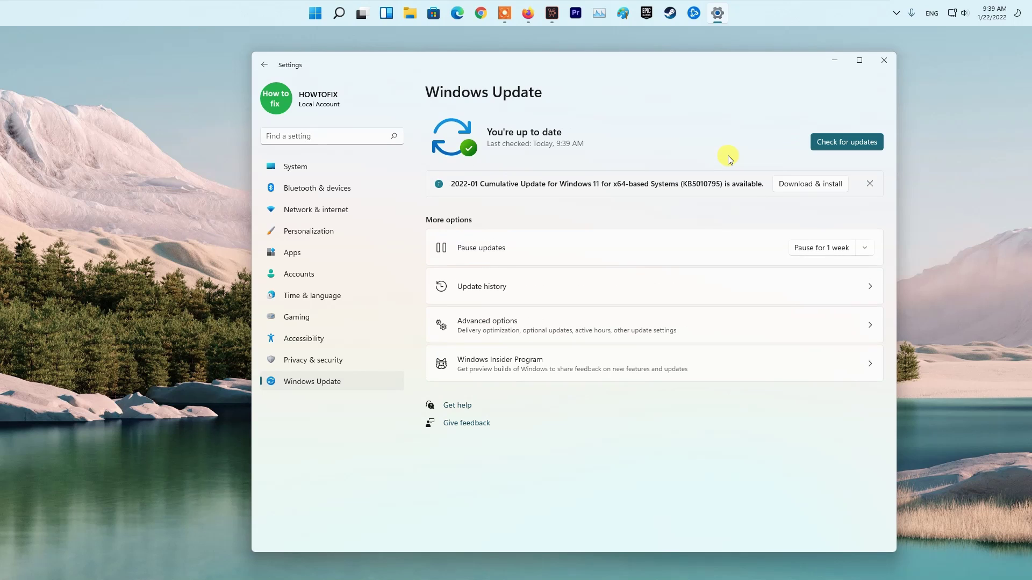
click(823, 184)
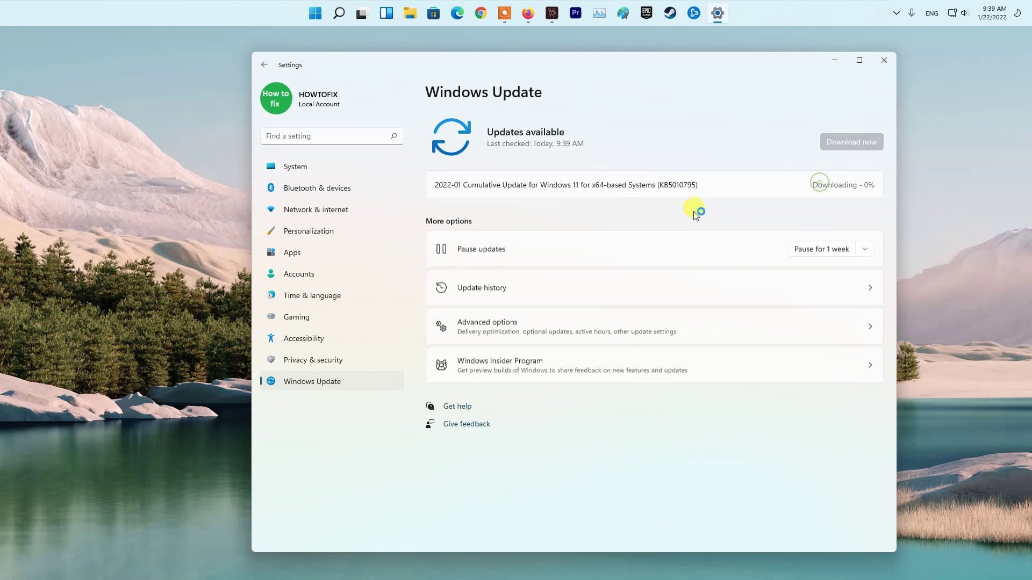